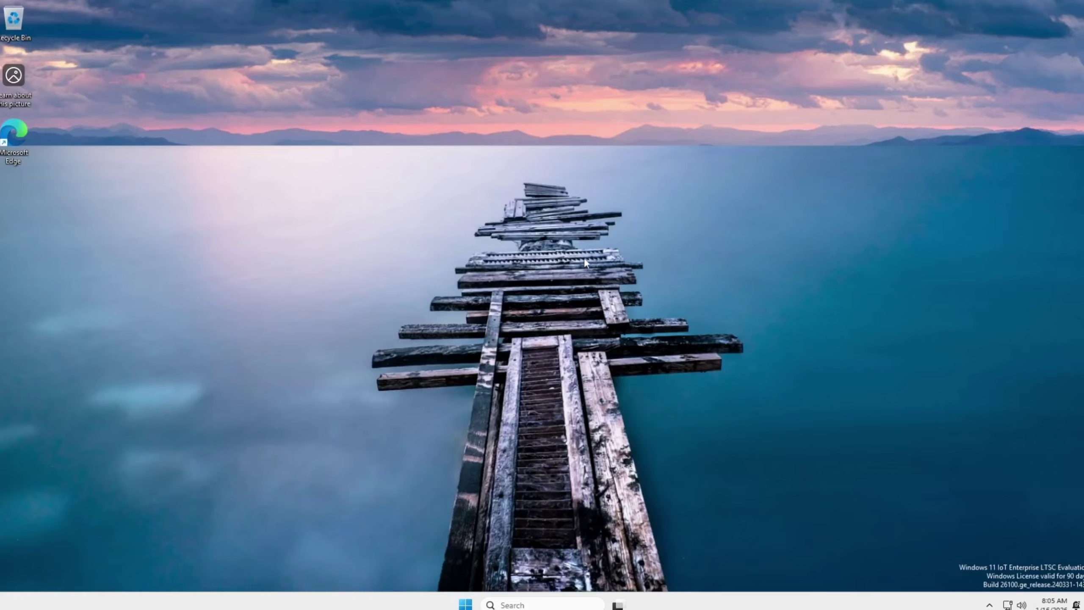
{"action": "right_click", "coordinate": [602, 294]}
{"action": "left_click", "coordinate": [604, 294]}
{"action": "left_click", "coordinate": [466, 604]}
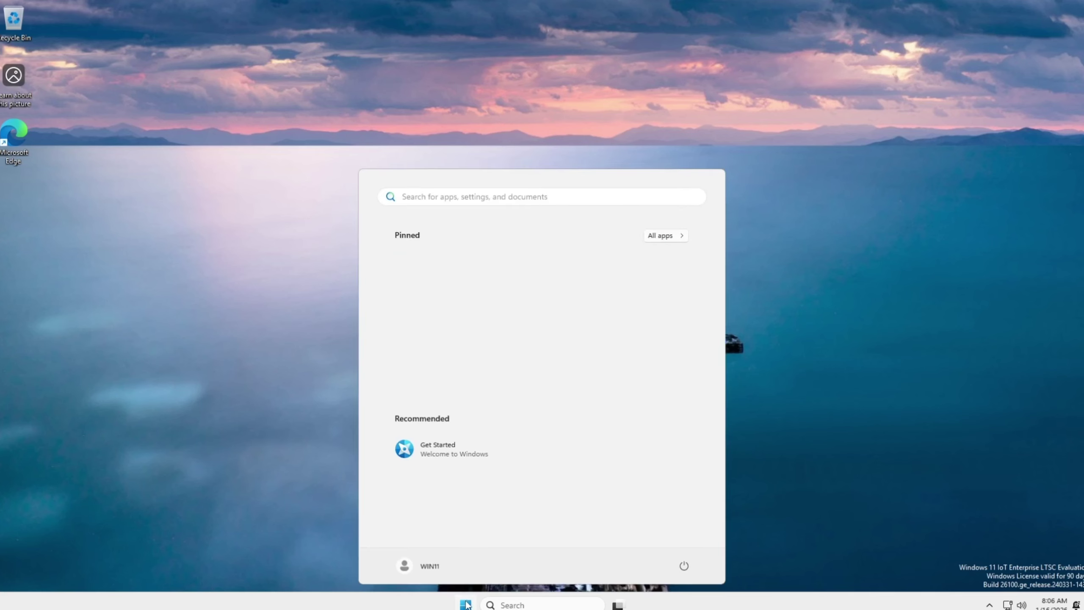
Open the installed apps list in Settings and check whether Microsoft Edge offers an uninstall option.
{"action": "right_click", "coordinate": [466, 604]}
{"action": "left_click", "coordinate": [443, 479]}
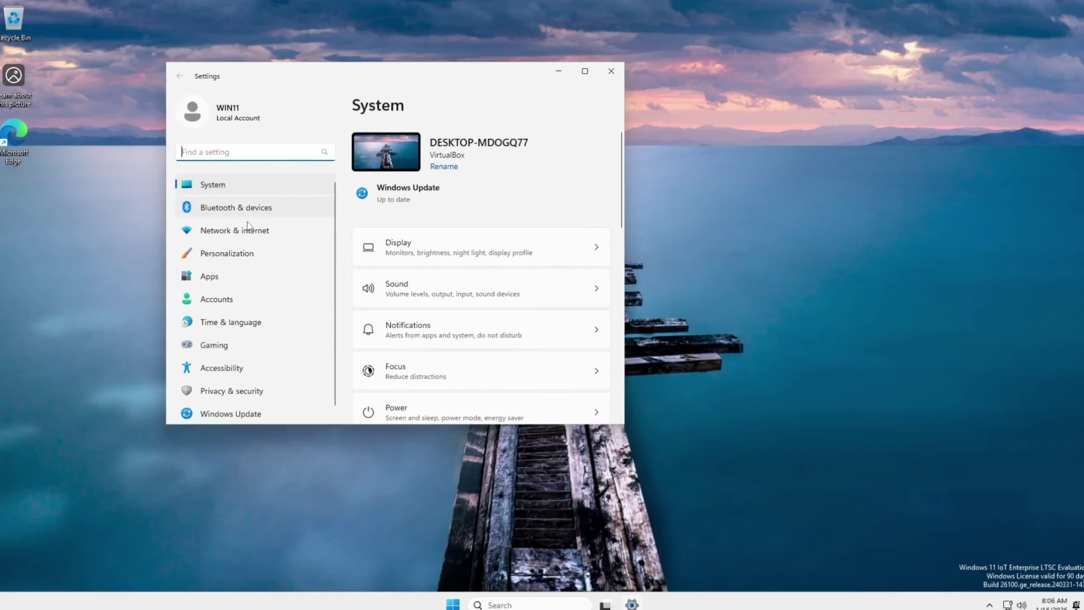
{"action": "left_click", "coordinate": [243, 268]}
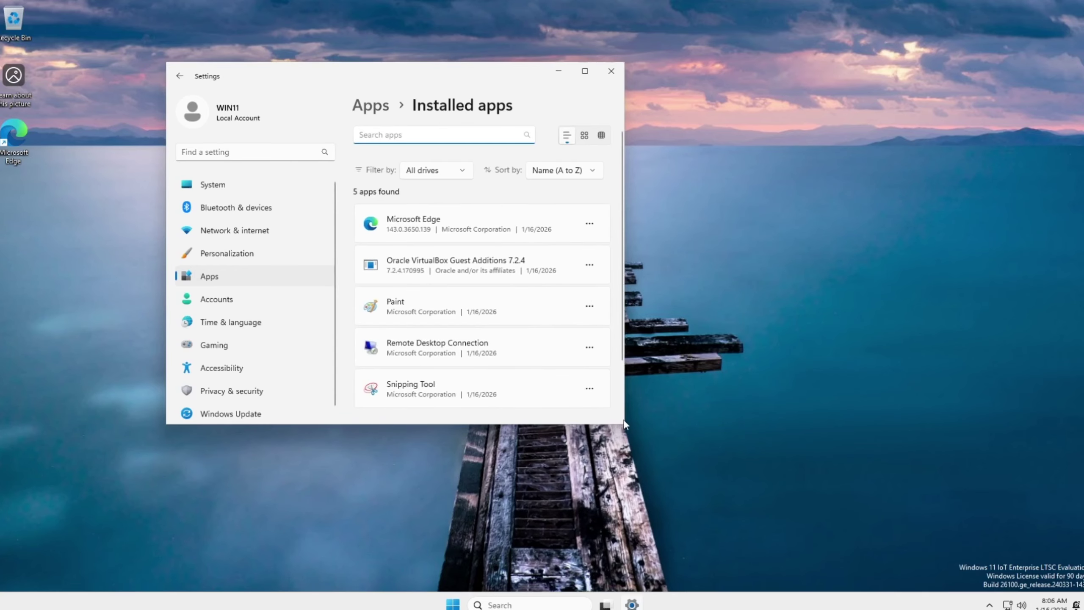
{"action": "left_click_drag", "start_coordinate": [624, 421], "coordinate": [919, 542]}
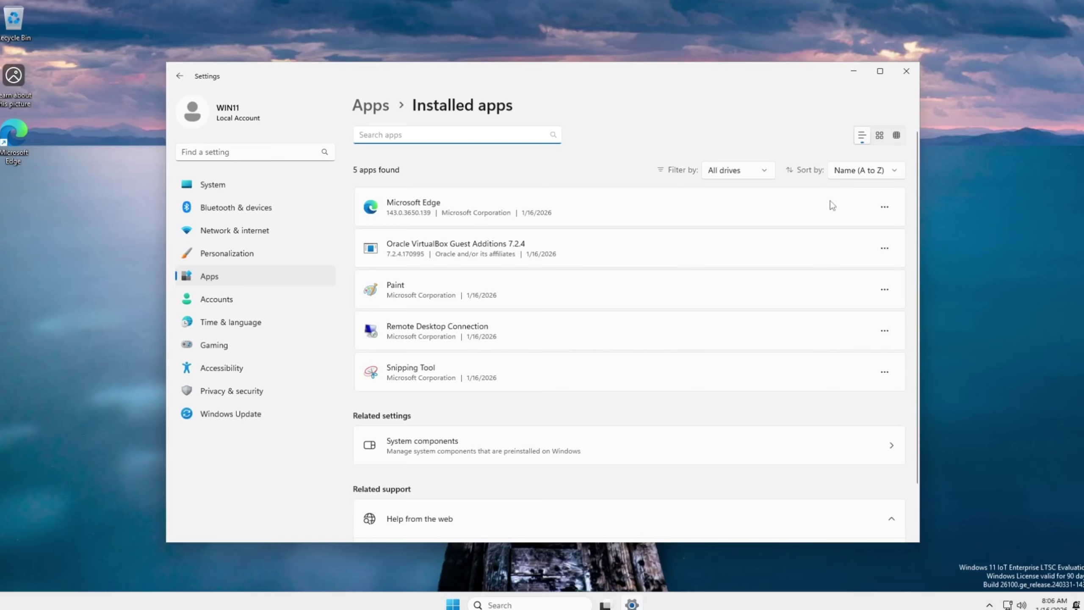
{"action": "left_click", "coordinate": [888, 213]}
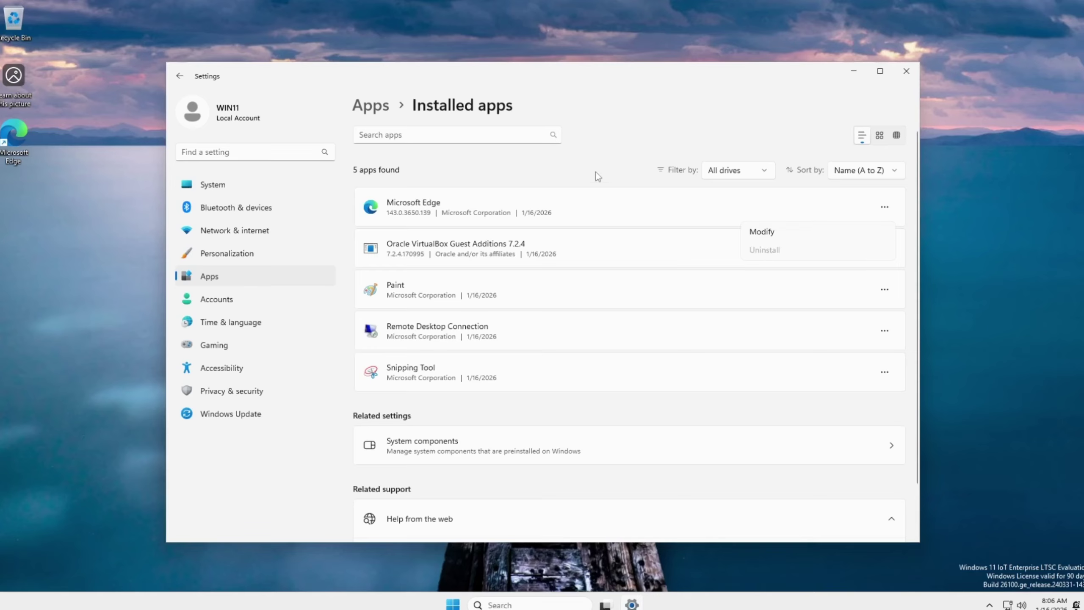
{"action": "left_click", "coordinate": [584, 165]}
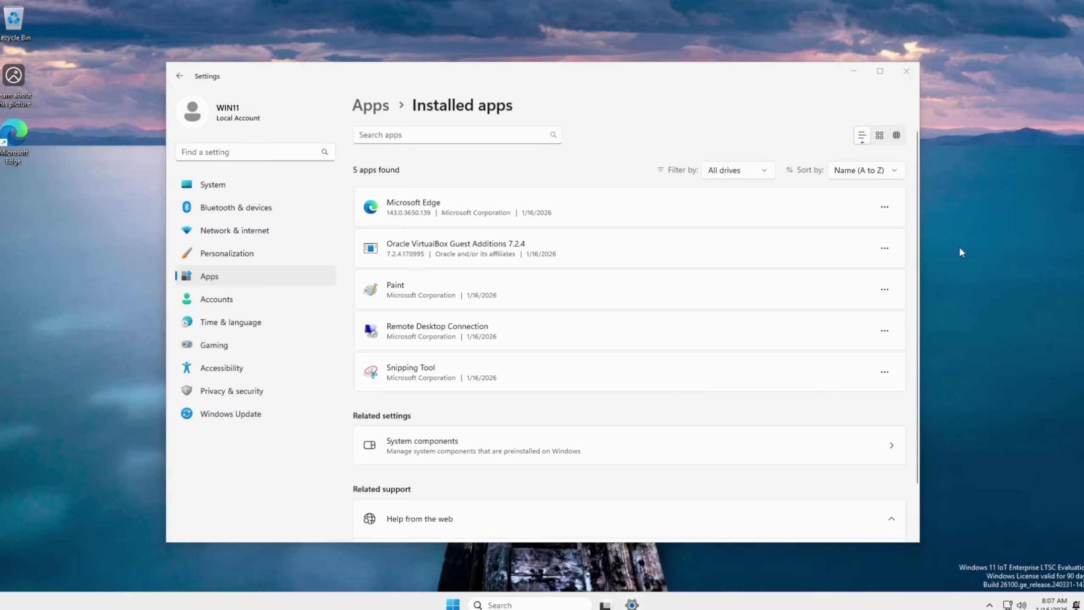
Open File Explorer and browse to the C:\Windows\System32 folder.
{"action": "key", "text": "super+e"}
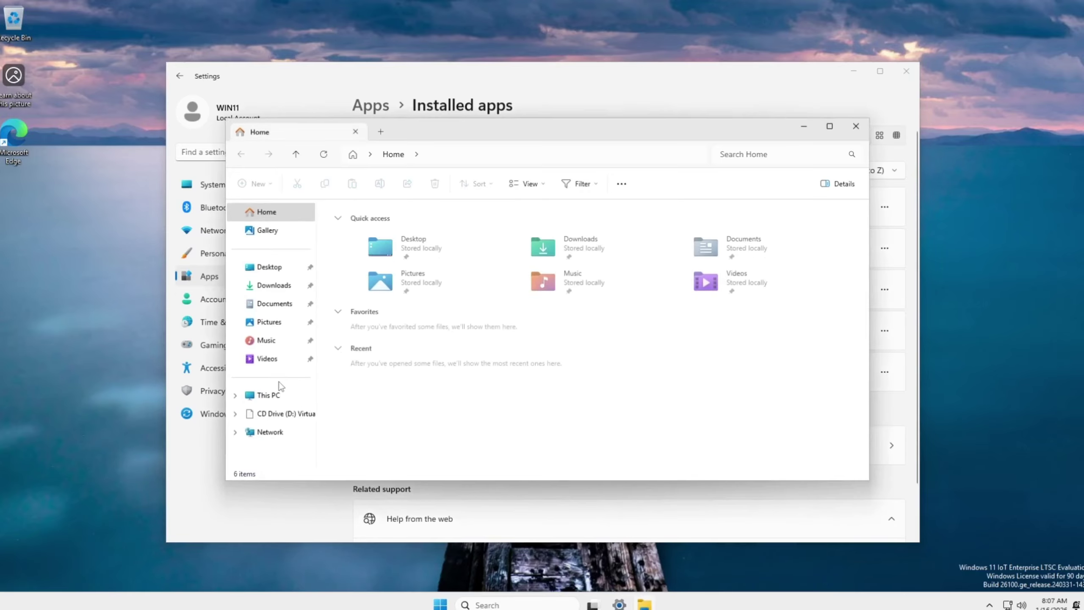
{"action": "left_click", "coordinate": [276, 395]}
{"action": "double_click", "coordinate": [445, 236]}
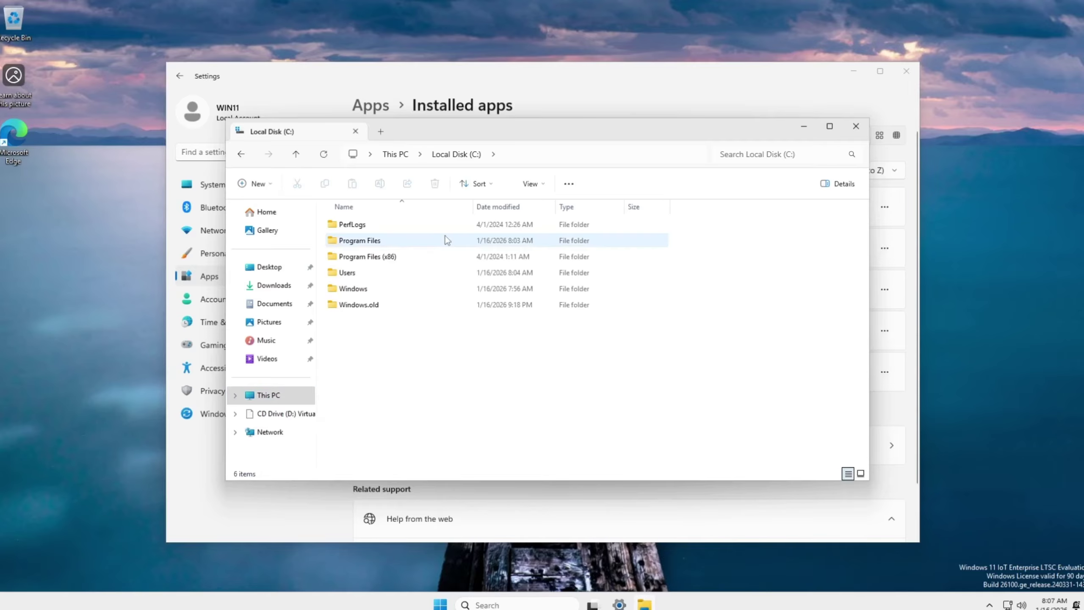
{"action": "double_click", "coordinate": [372, 290]}
{"action": "left_click", "coordinate": [373, 292]}
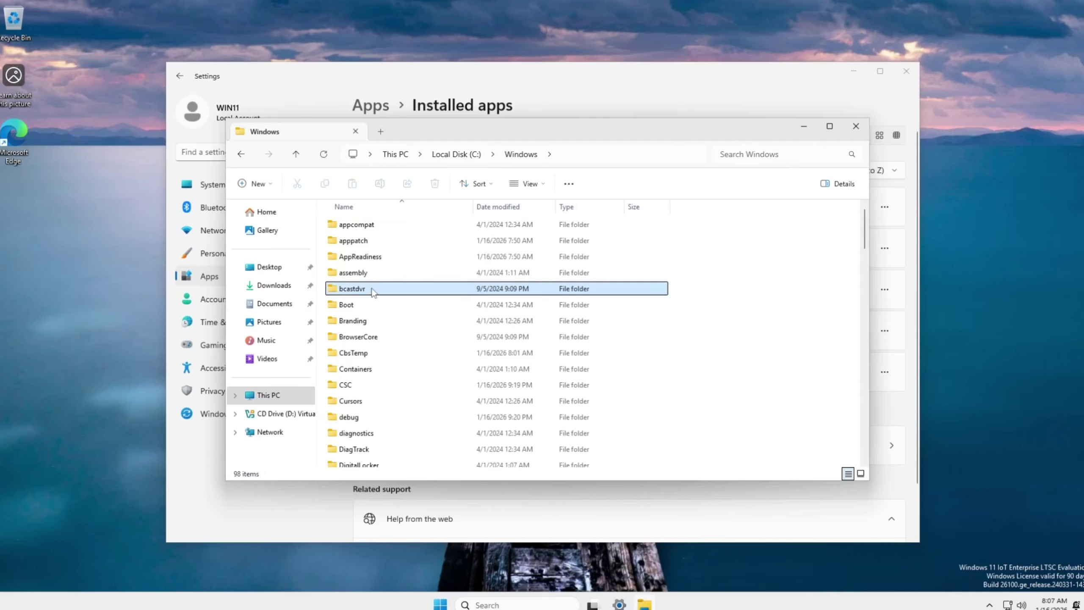
{"action": "type", "text": "system32"}
{"action": "key", "text": "Return"}
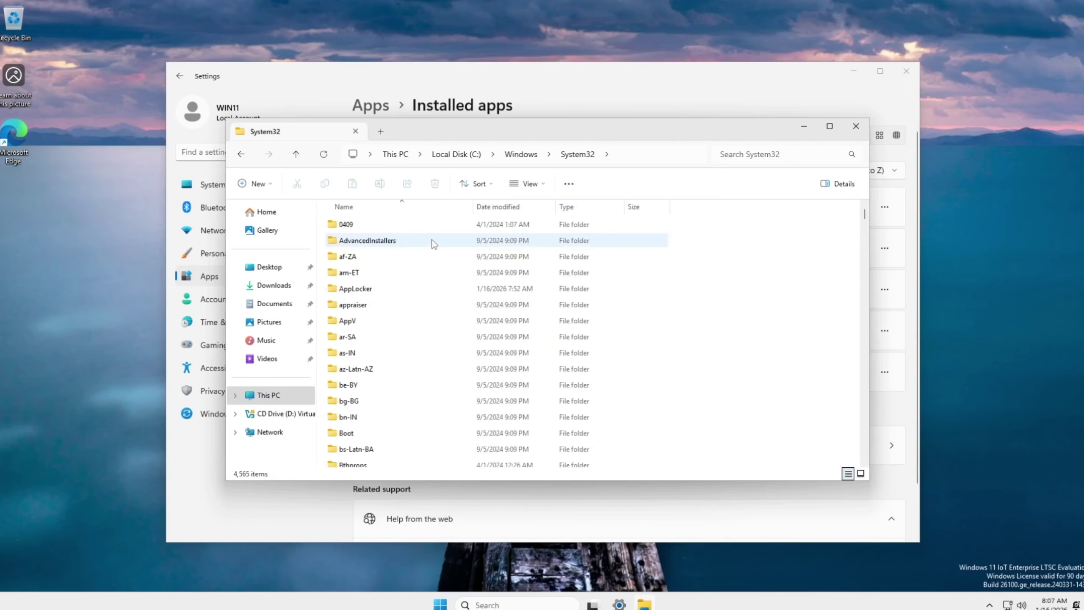
Locate and select the file IntegratedServicesRegionPolicySet.json in the System32 folder.
{"action": "left_click", "coordinate": [432, 242]}
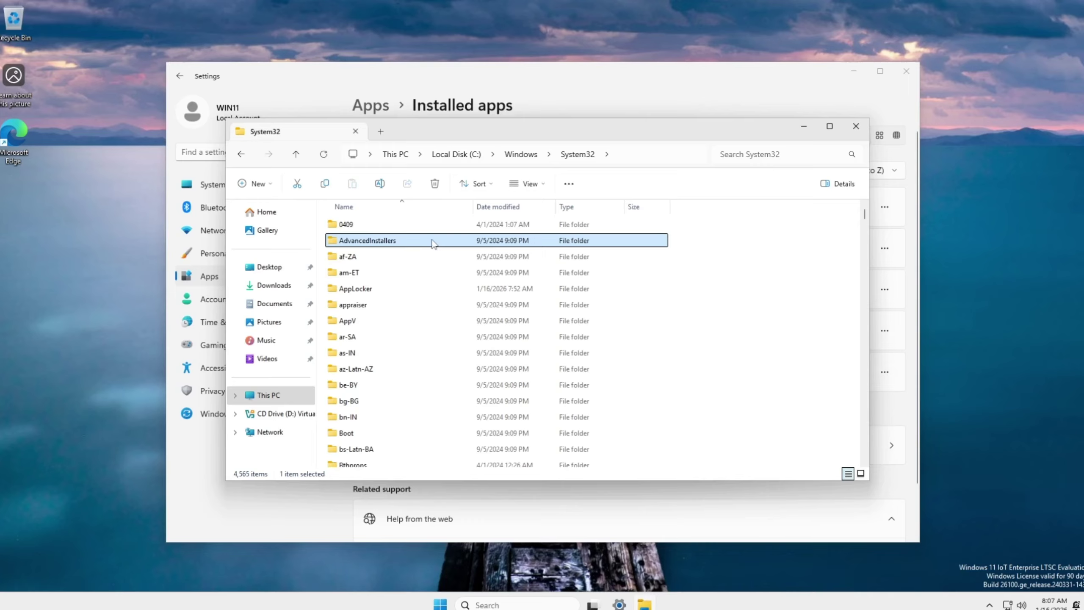
{"action": "type", "text": "inetsrv"}
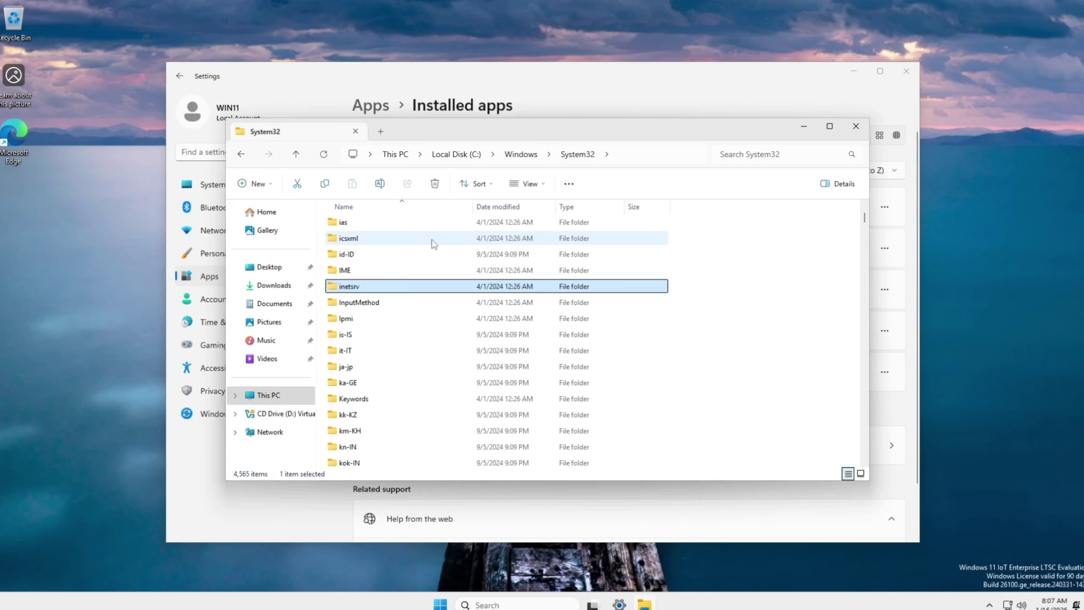
{"action": "type", "text": "int"}
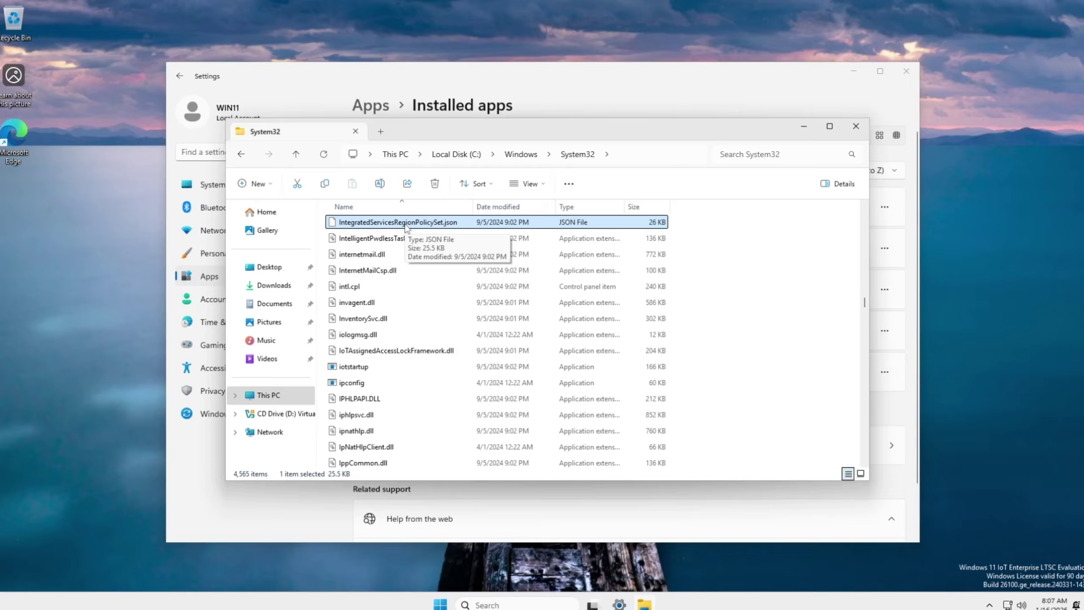
{"action": "right_click", "coordinate": [405, 224]}
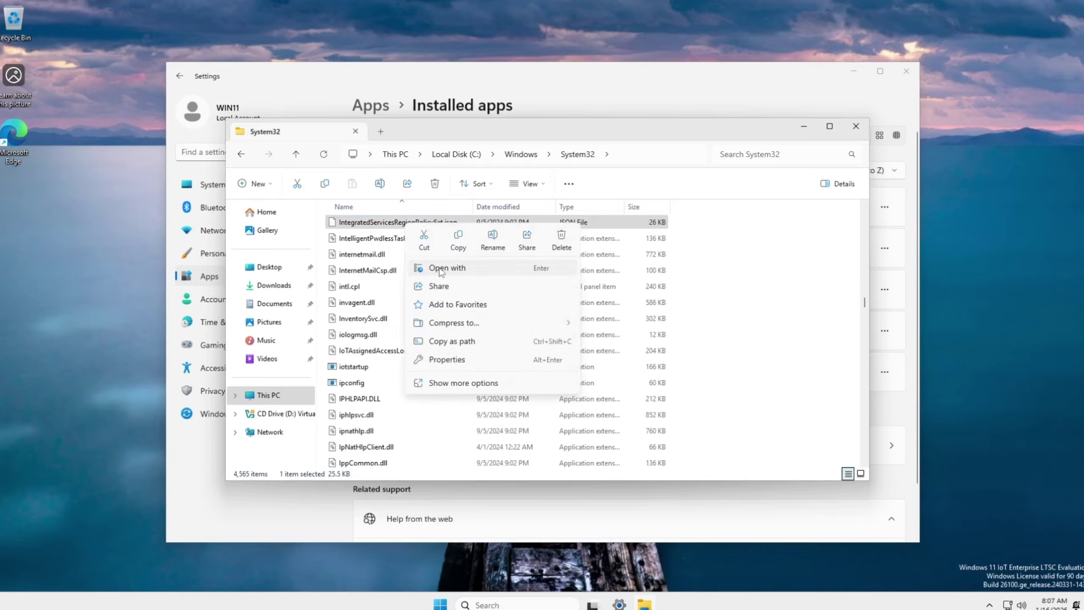
{"action": "left_click", "coordinate": [464, 382]}
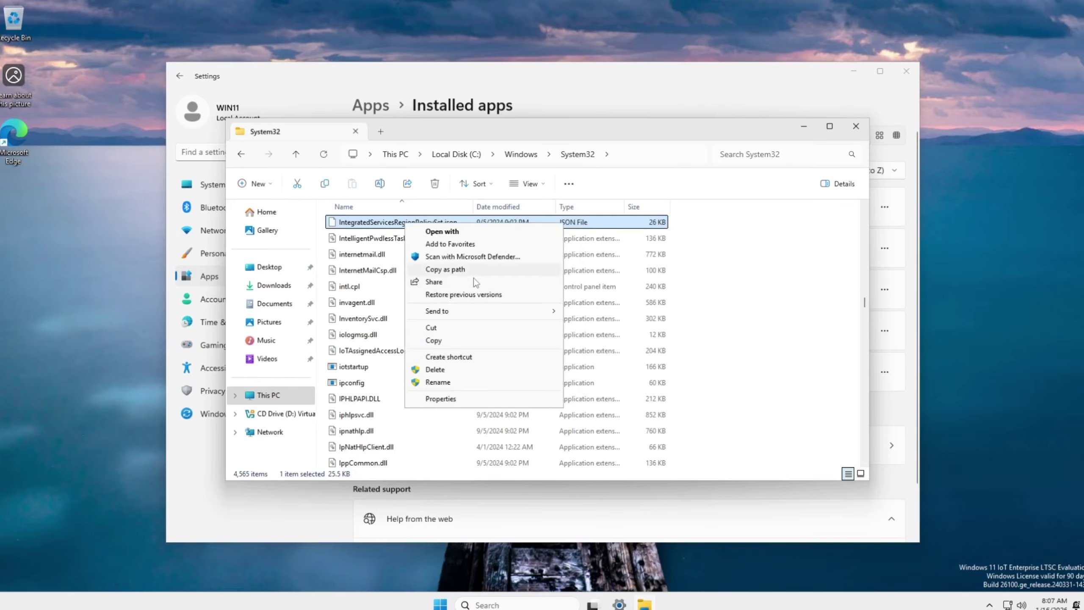
{"action": "left_click", "coordinate": [760, 325]}
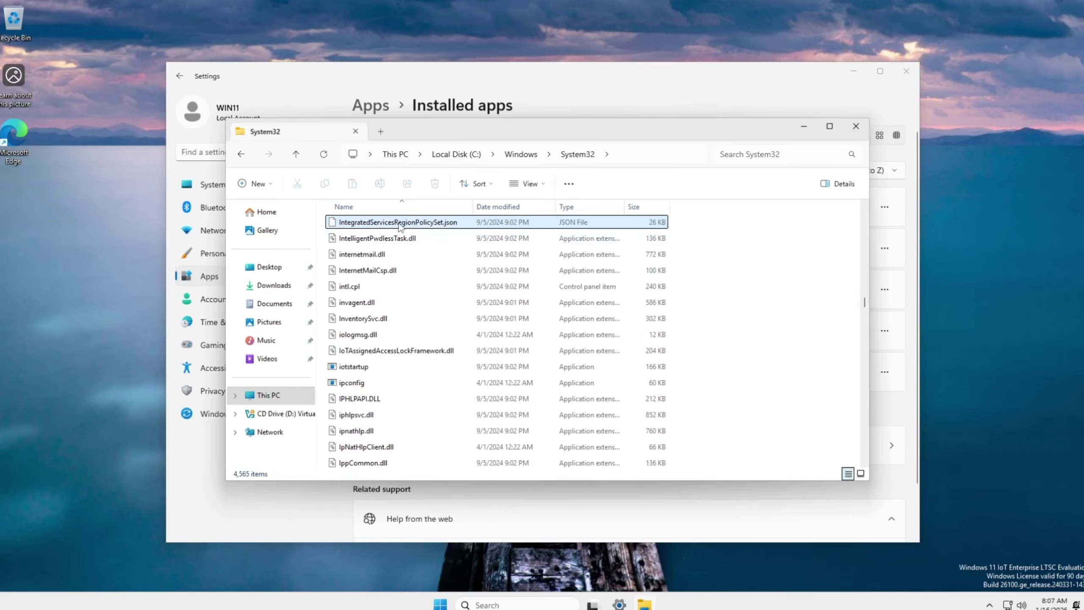
Change the owner of IntegratedServicesRegionPolicySet.json to the Administrators group in its advanced security settings and apply it.
{"action": "right_click", "coordinate": [399, 226]}
{"action": "left_click", "coordinate": [444, 344]}
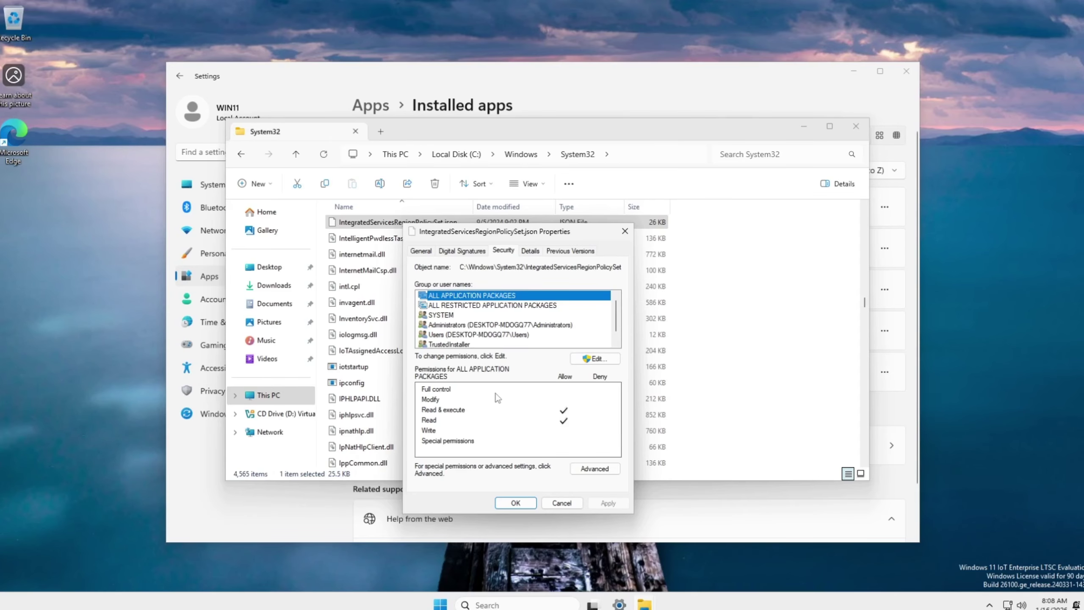
{"action": "left_click", "coordinate": [606, 469]}
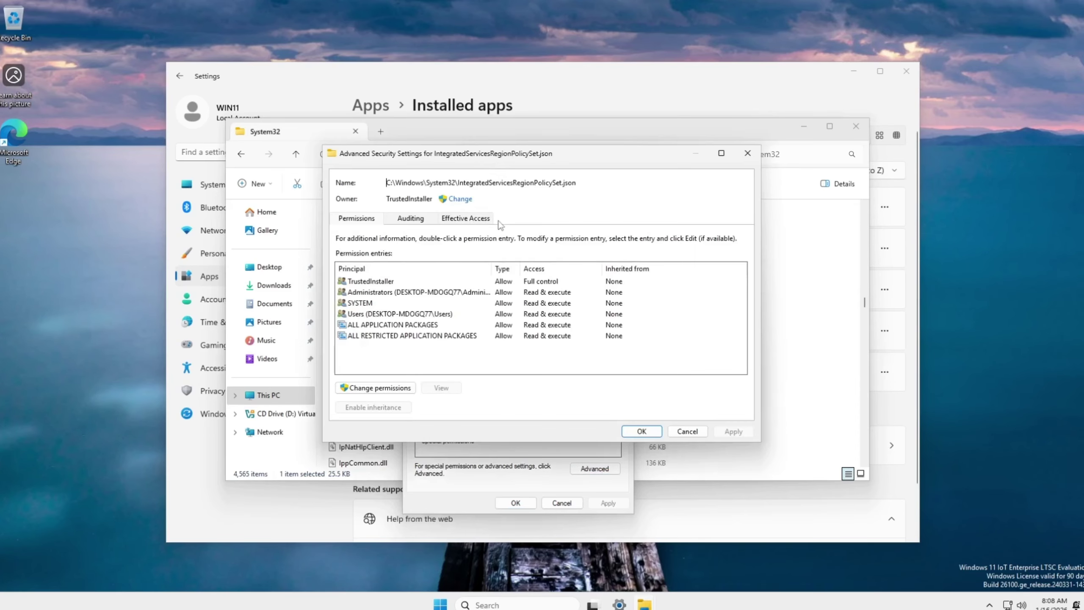
{"action": "left_click", "coordinate": [460, 199]}
{"action": "left_click", "coordinate": [363, 296]}
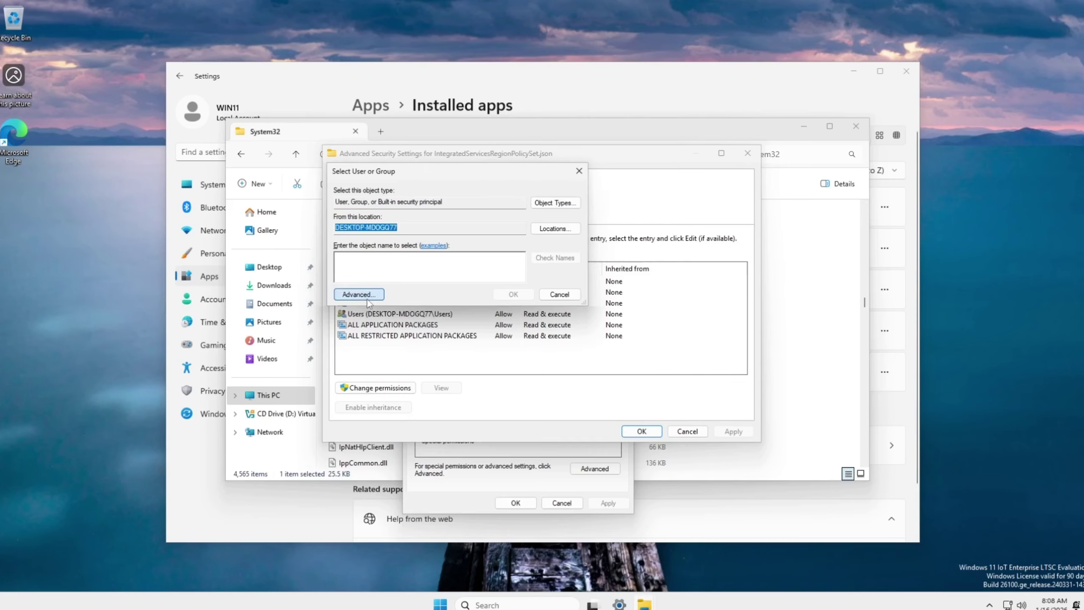
{"action": "left_click", "coordinate": [597, 297]}
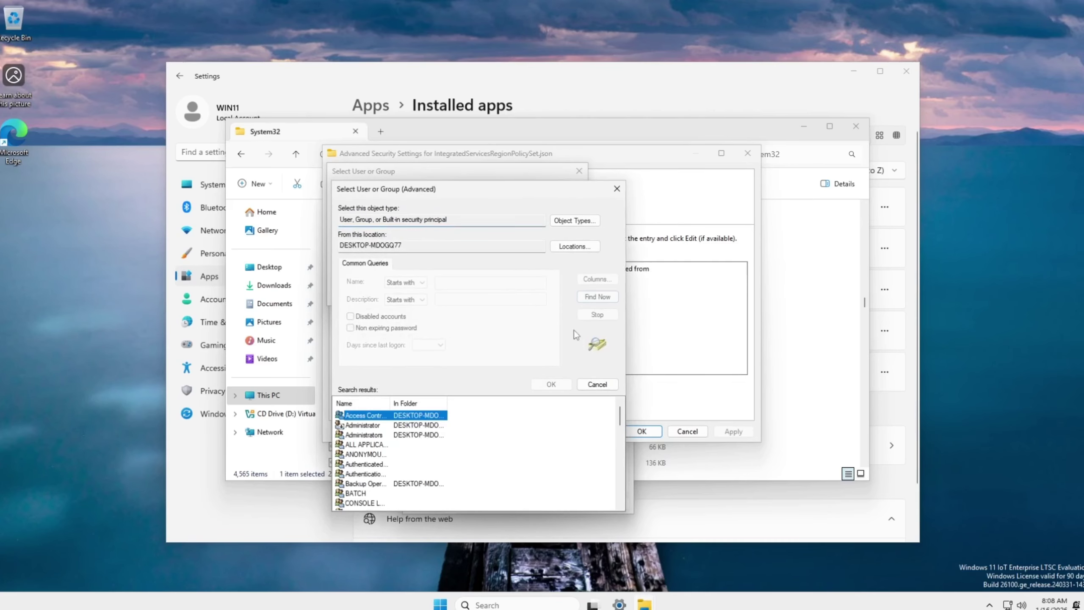
{"action": "double_click", "coordinate": [363, 435]}
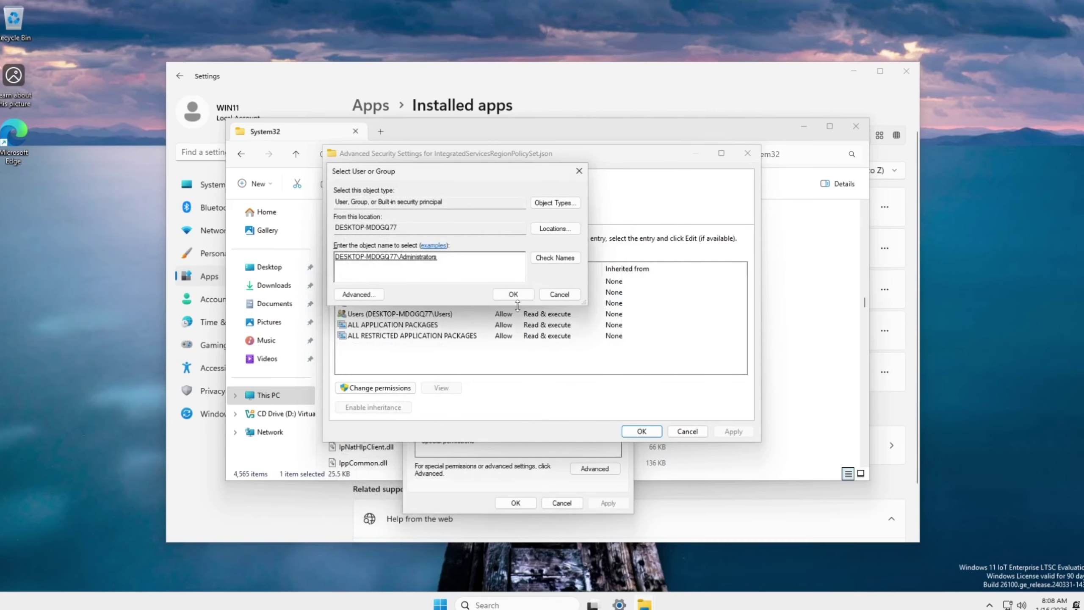
{"action": "left_click", "coordinate": [512, 295]}
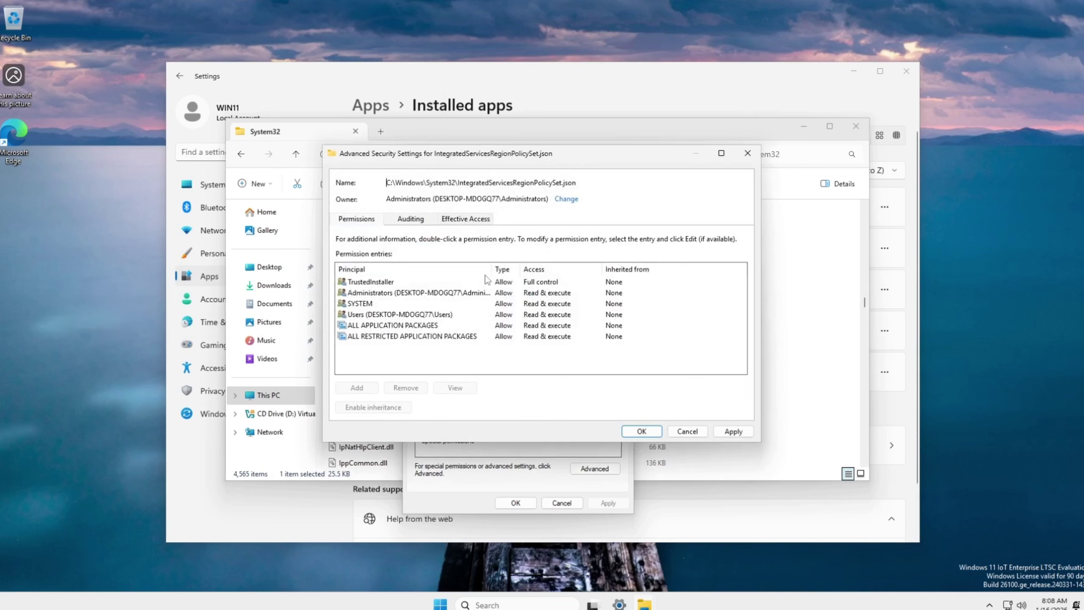
{"action": "left_click", "coordinate": [733, 431]}
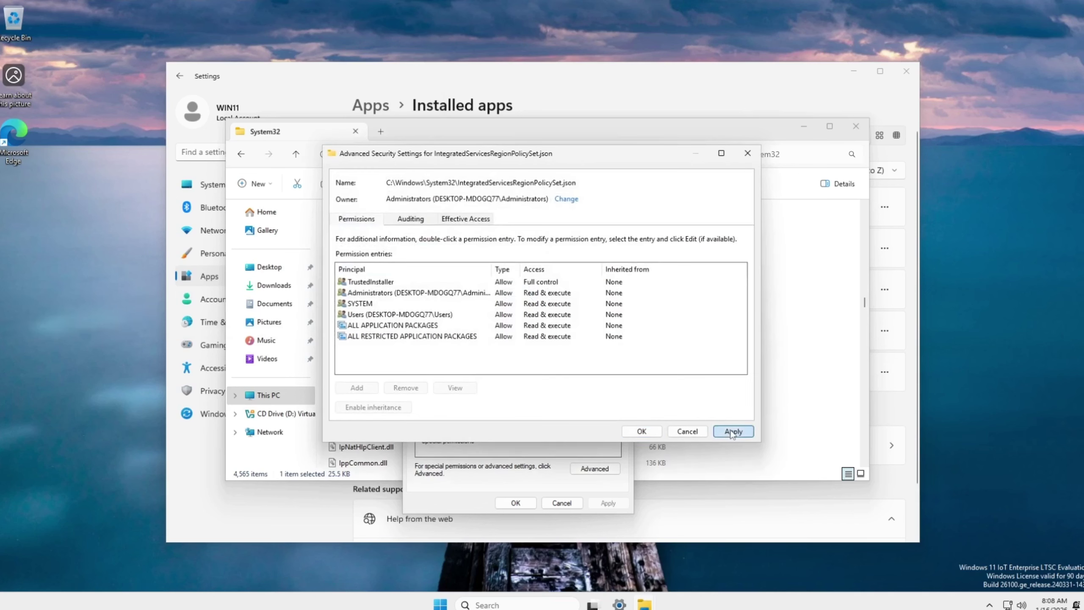
{"action": "left_click", "coordinate": [634, 344]}
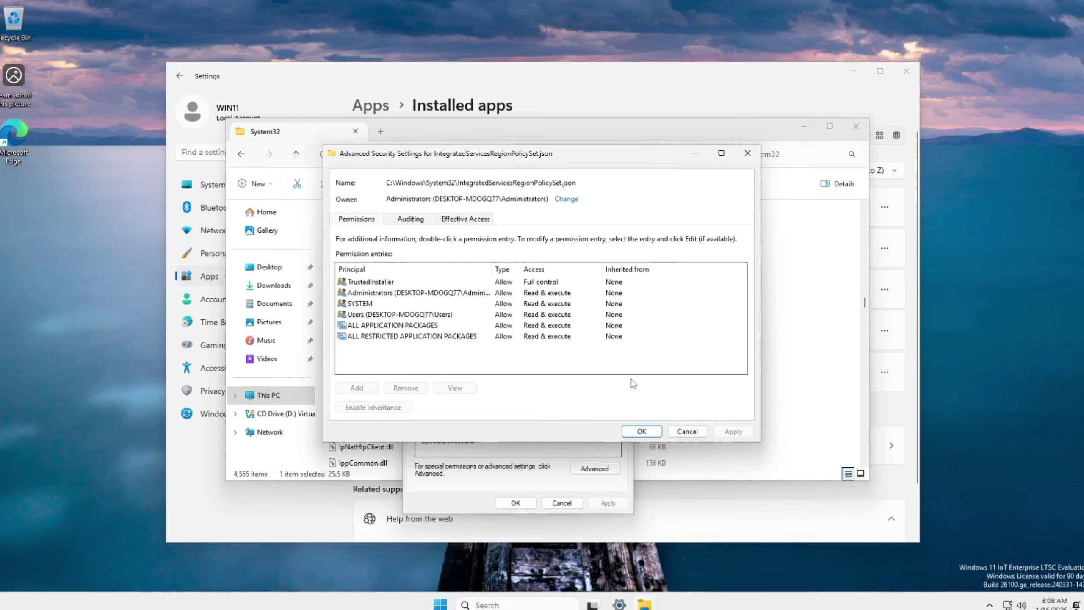
{"action": "left_click", "coordinate": [641, 431]}
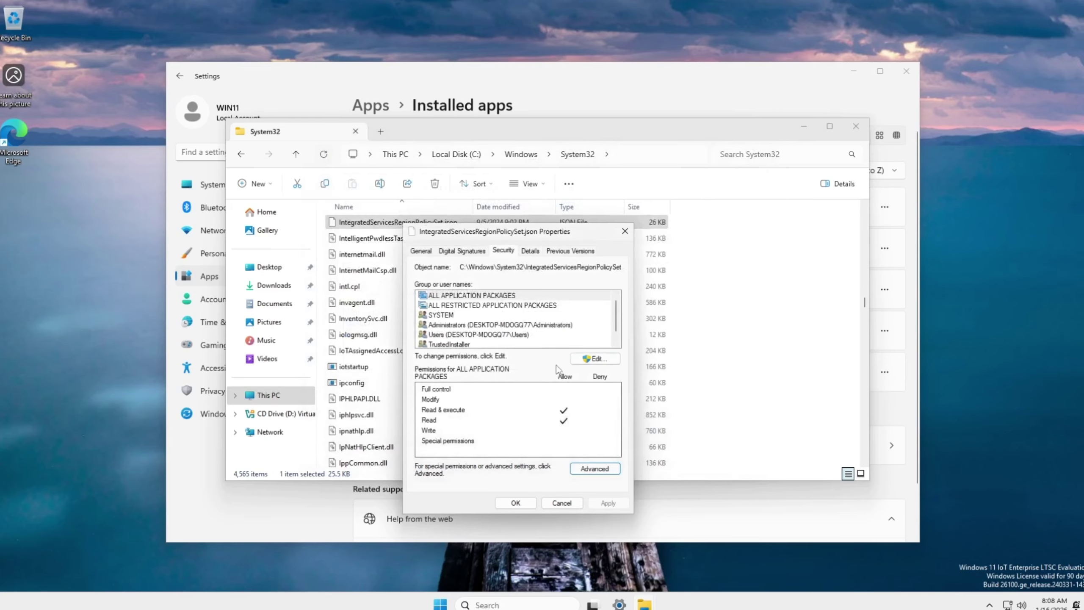
Allow Full control of the JSON file for ALL APPLICATION PACKAGES, Administrators and an added Everyone entry, and close its properties.
{"action": "left_click", "coordinate": [605, 360]}
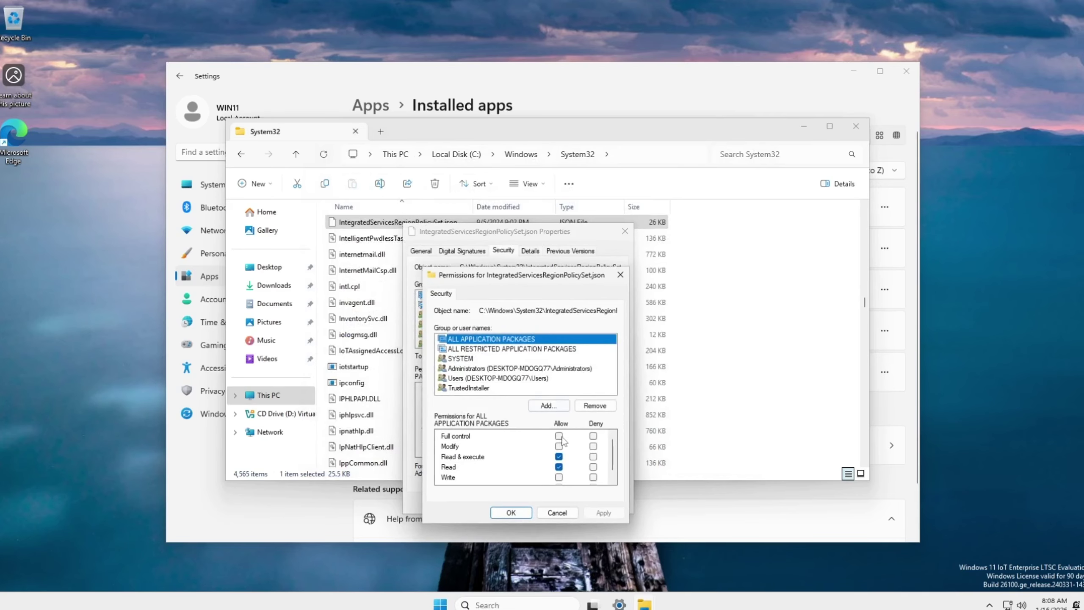
{"action": "left_click", "coordinate": [559, 436]}
{"action": "left_click", "coordinate": [490, 370]}
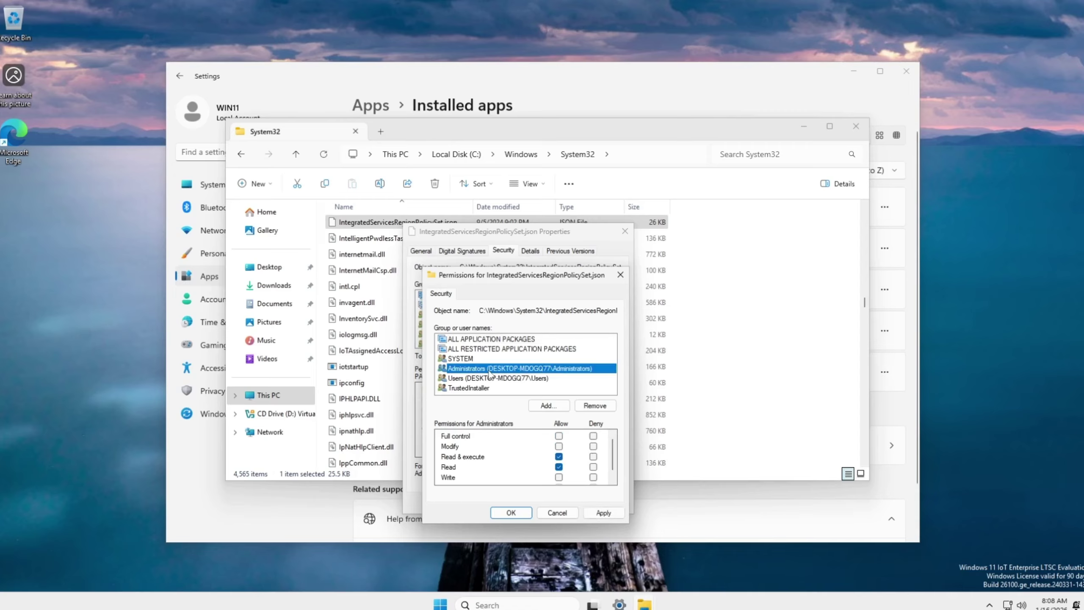
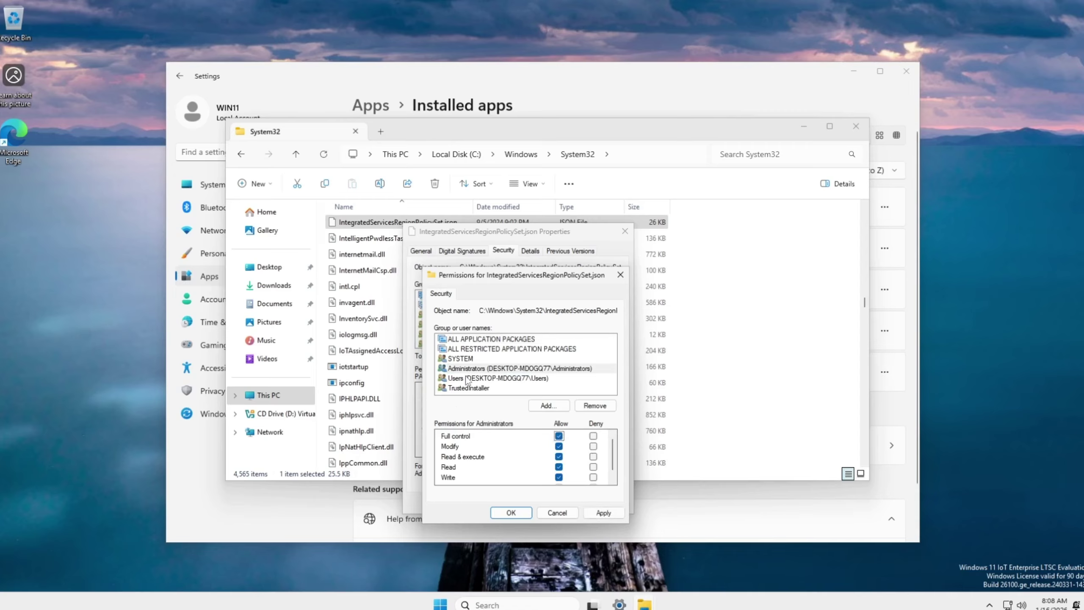
{"action": "left_click", "coordinate": [467, 379]}
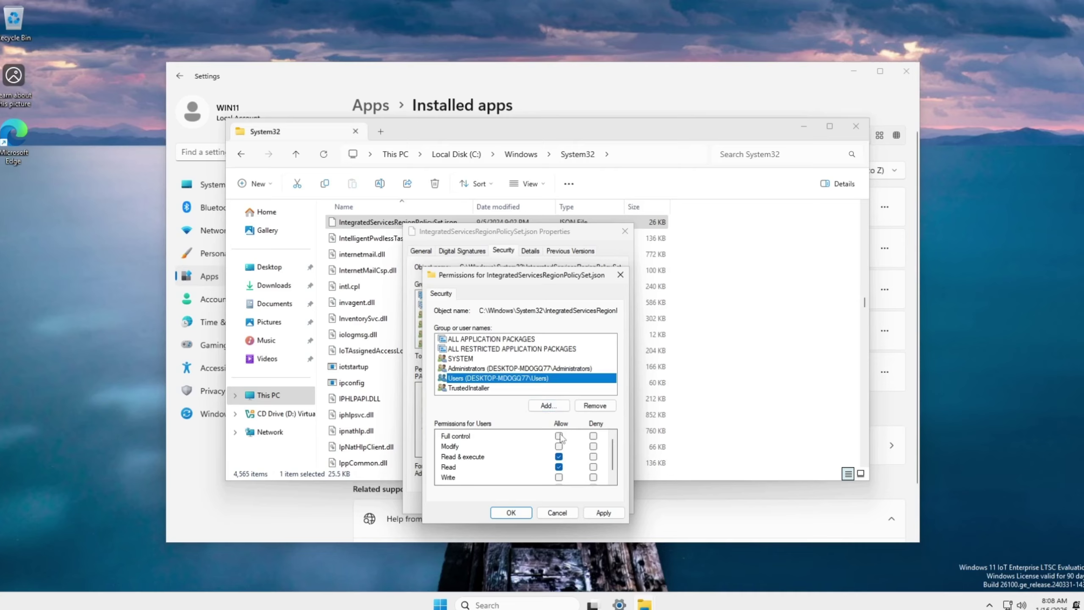
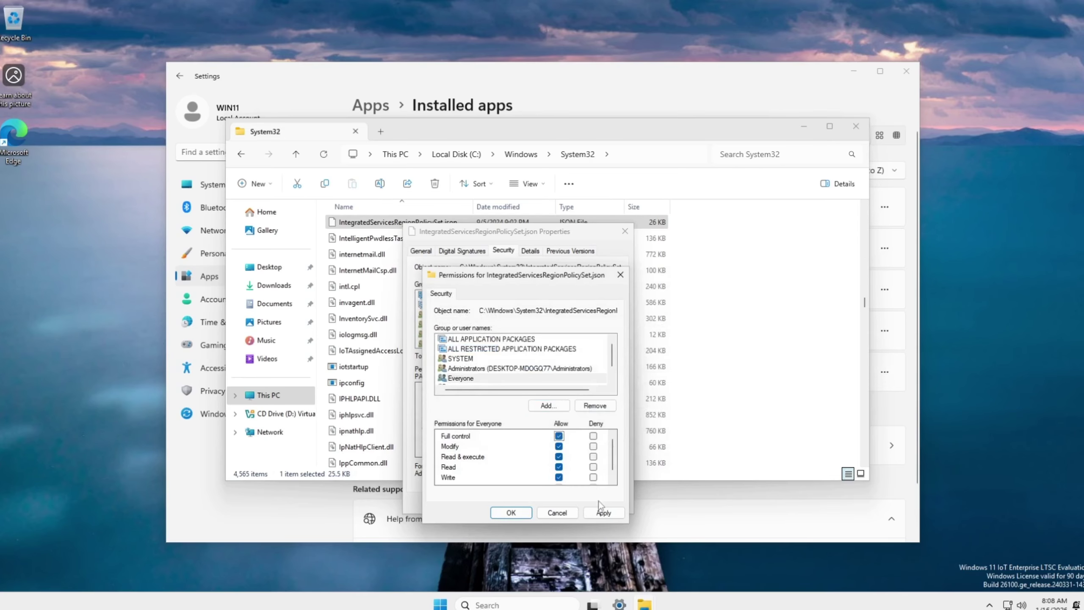
{"action": "left_click", "coordinate": [602, 512]}
{"action": "left_click", "coordinate": [586, 348]}
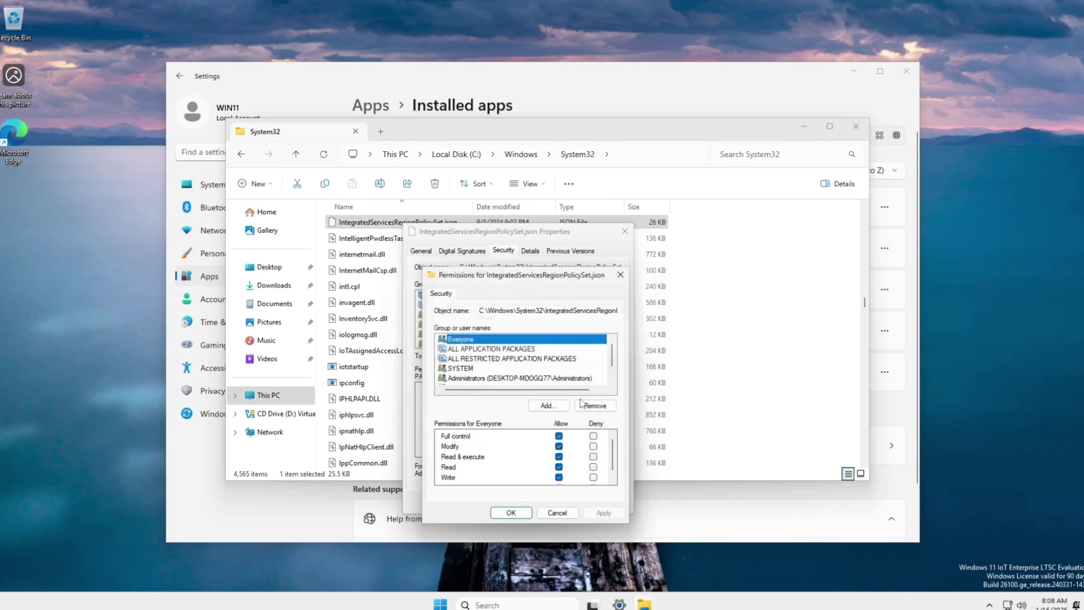
{"action": "left_click", "coordinate": [523, 514]}
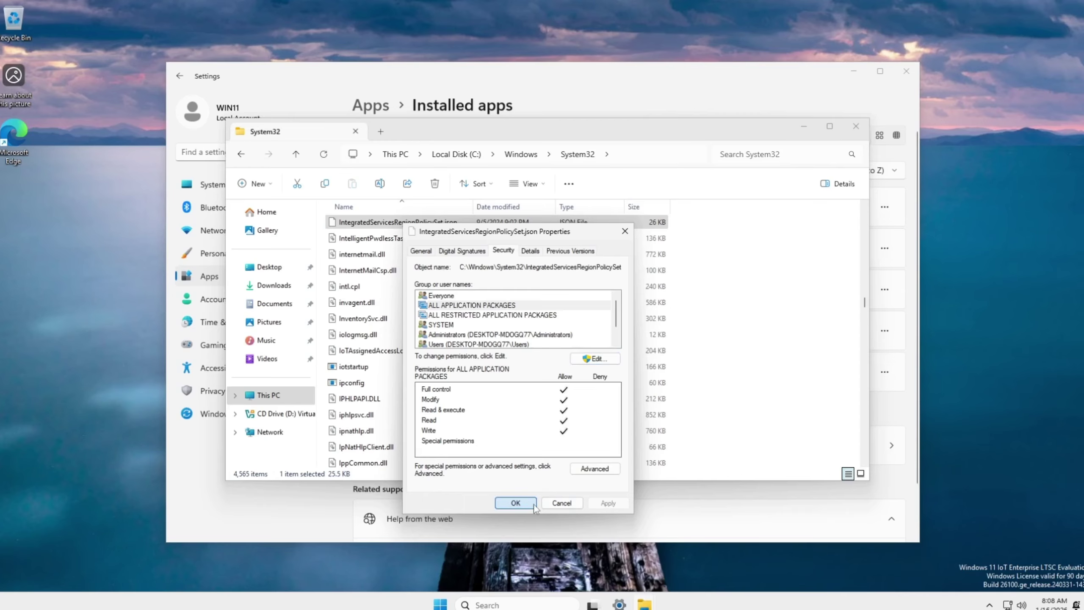
{"action": "left_click", "coordinate": [532, 503]}
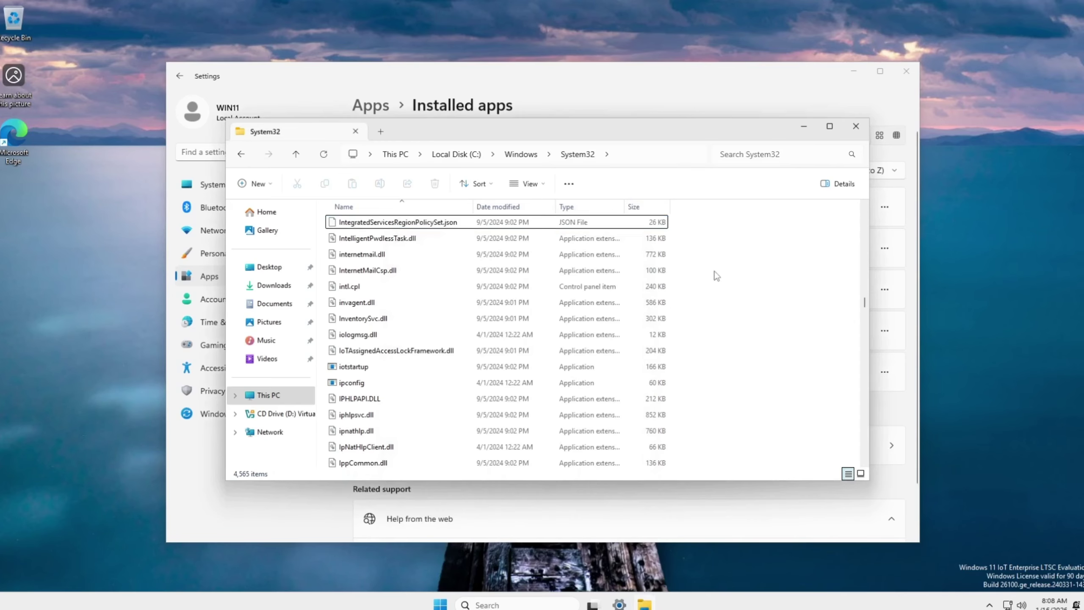
Open IntegratedServicesRegionPolicySet.json in Notepad.
{"action": "right_click", "coordinate": [421, 225]}
{"action": "left_click", "coordinate": [447, 268]}
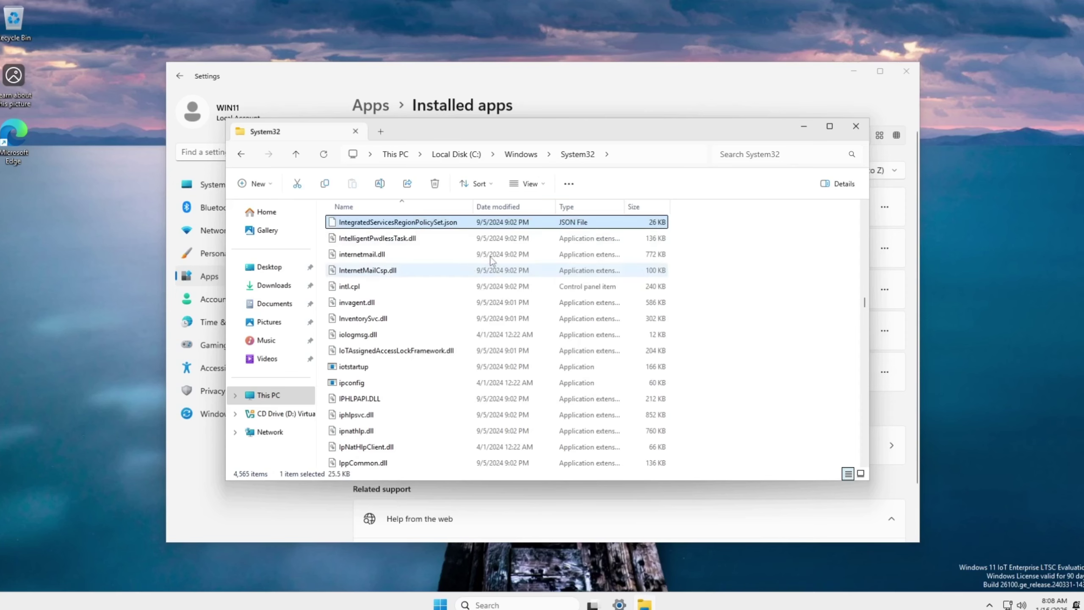
{"action": "double_click", "coordinate": [476, 269]}
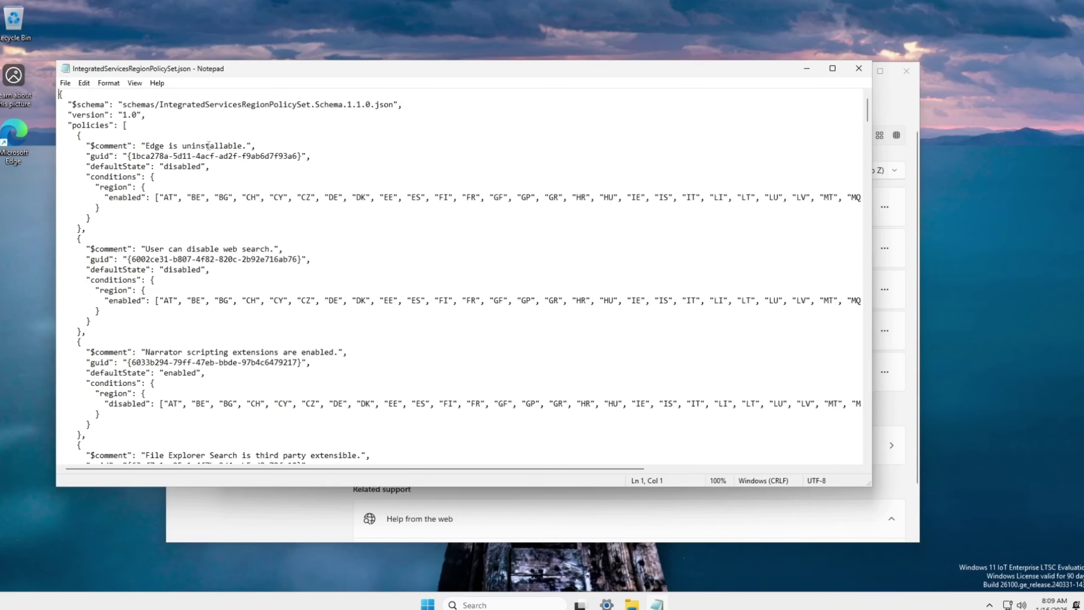
Set the defaultState of the "Edge is uninstallable." policy to "enabled".
{"action": "left_click_drag", "start_coordinate": [268, 69], "coordinate": [476, 150]}
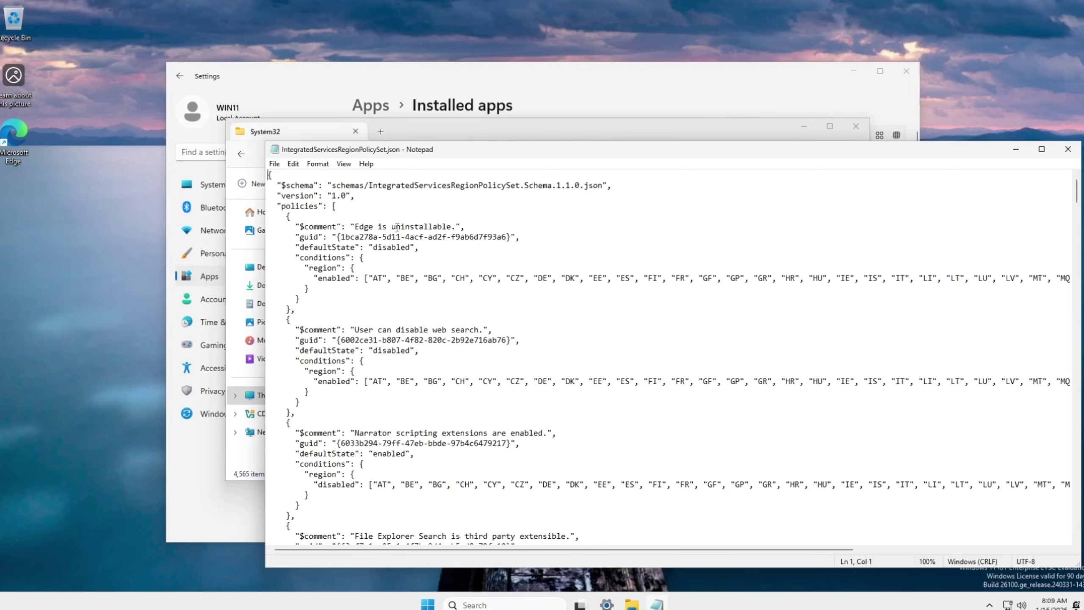
{"action": "double_click", "coordinate": [394, 247]}
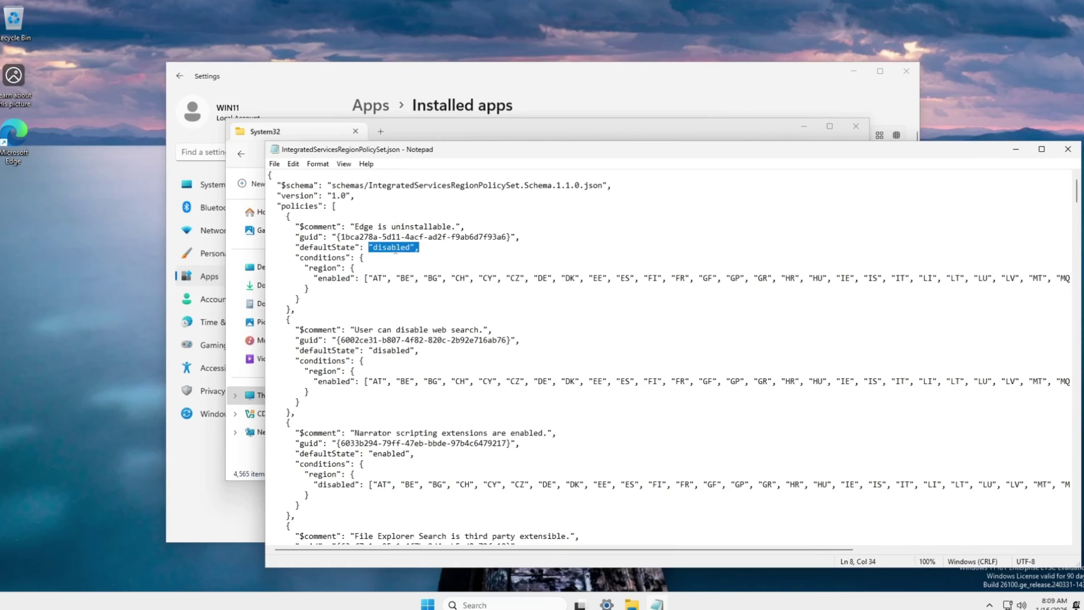
{"action": "left_click", "coordinate": [394, 247]}
{"action": "left_click_drag", "start_coordinate": [375, 248], "coordinate": [410, 248]}
{"action": "type", "text": "enabled"}
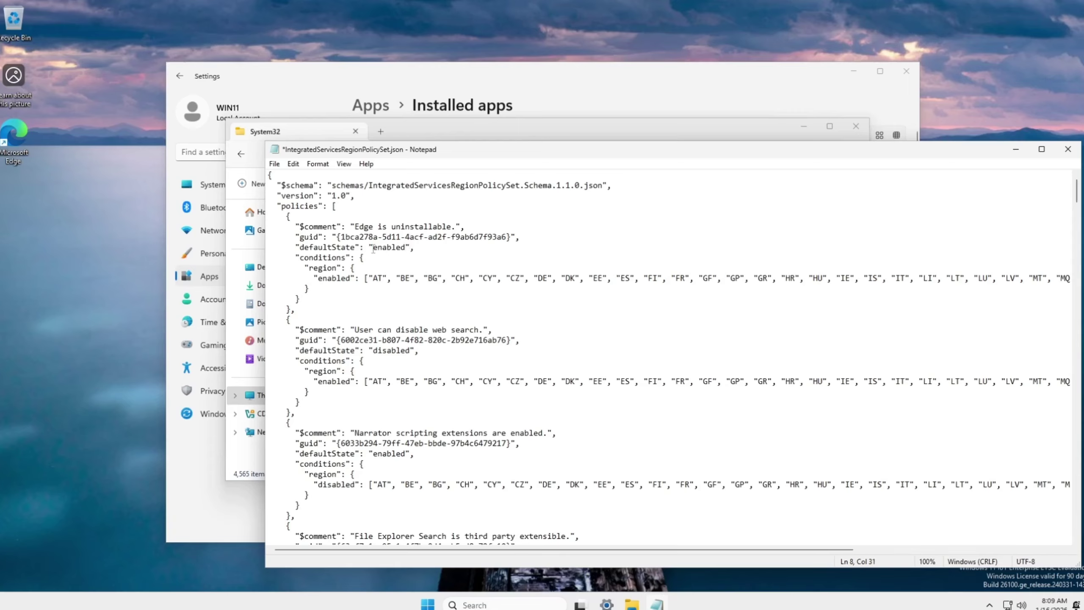
Copy the word "enabled" and use it to replace the defaultState value of the "User can disable web search." policy.
{"action": "left_click_drag", "start_coordinate": [373, 248], "coordinate": [404, 249]}
{"action": "key", "text": "ctrl+c"}
{"action": "right_click", "coordinate": [404, 250]}
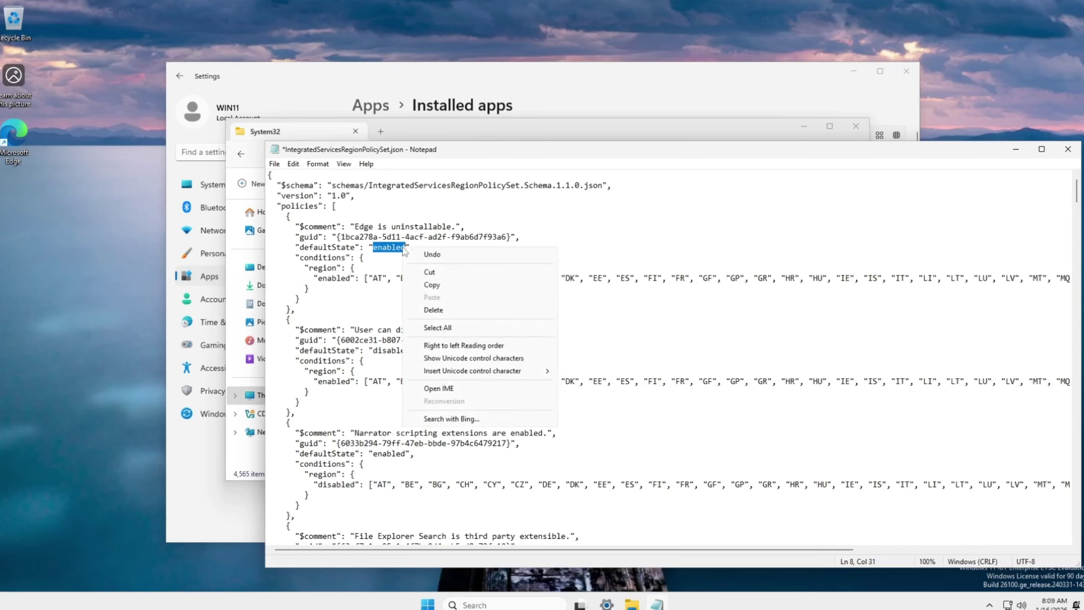
{"action": "left_click", "coordinate": [432, 285]}
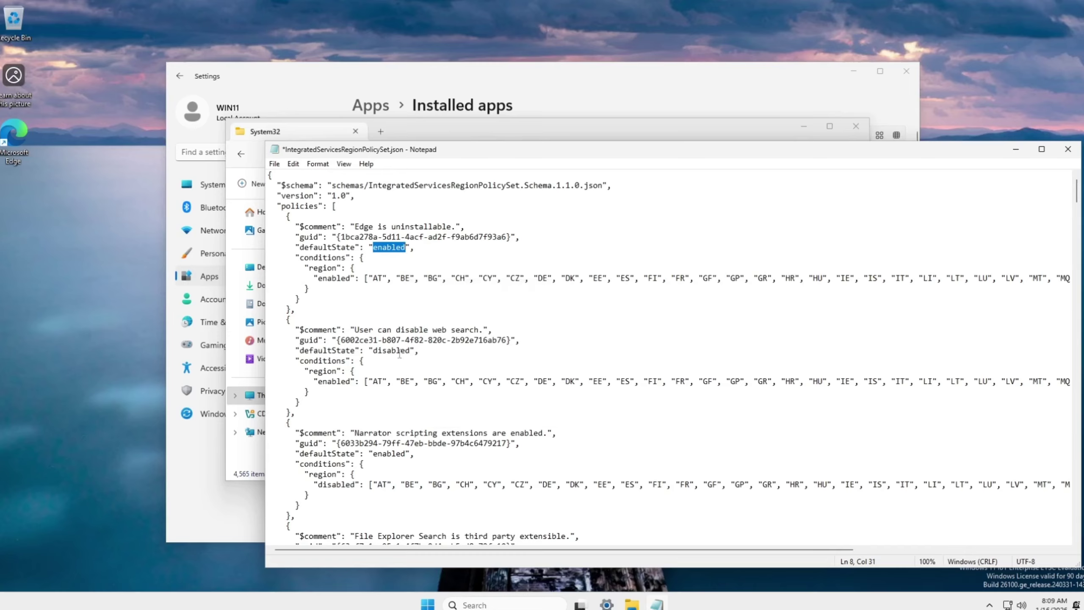
{"action": "double_click", "coordinate": [397, 351]}
{"action": "left_click_drag", "start_coordinate": [374, 351], "coordinate": [411, 351]}
{"action": "key", "text": "ctrl+v"}
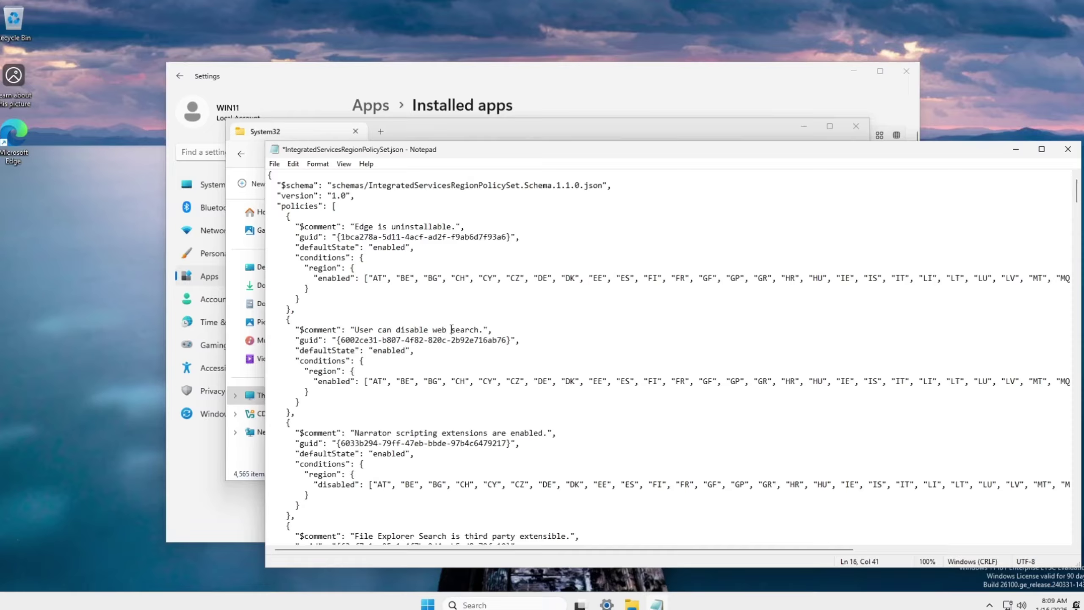
Find "third party" in the file and set the defaultState of "Third party search providers show in search." to "enabled".
{"action": "key", "text": "ctrl+f"}
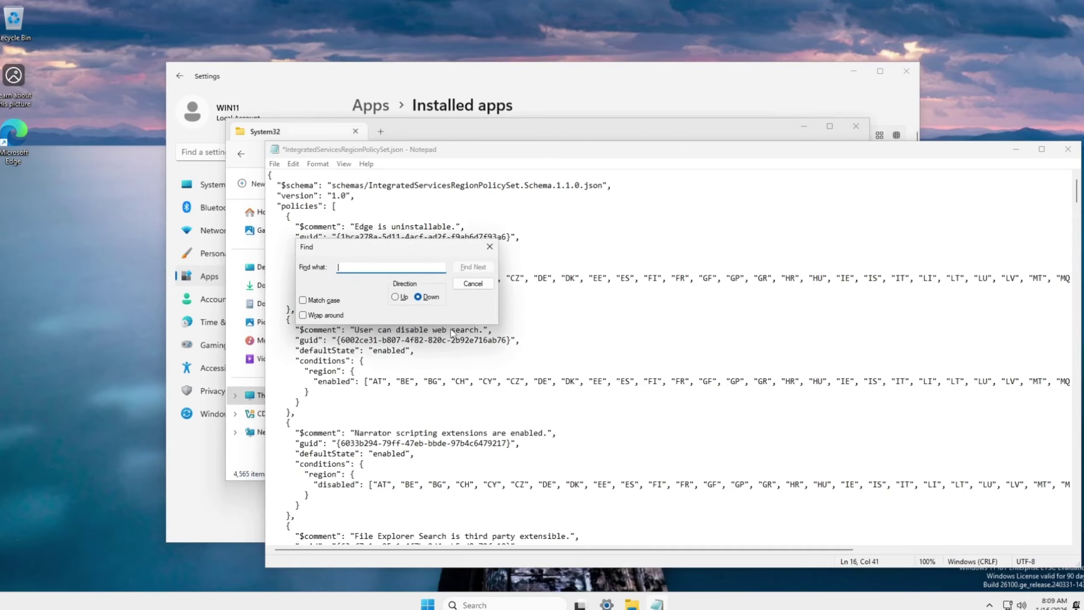
{"action": "type", "text": "third party"}
{"action": "key", "text": "Return"}
{"action": "scroll", "coordinate": [541, 453], "scroll_direction": "down", "scroll_amount": 6}
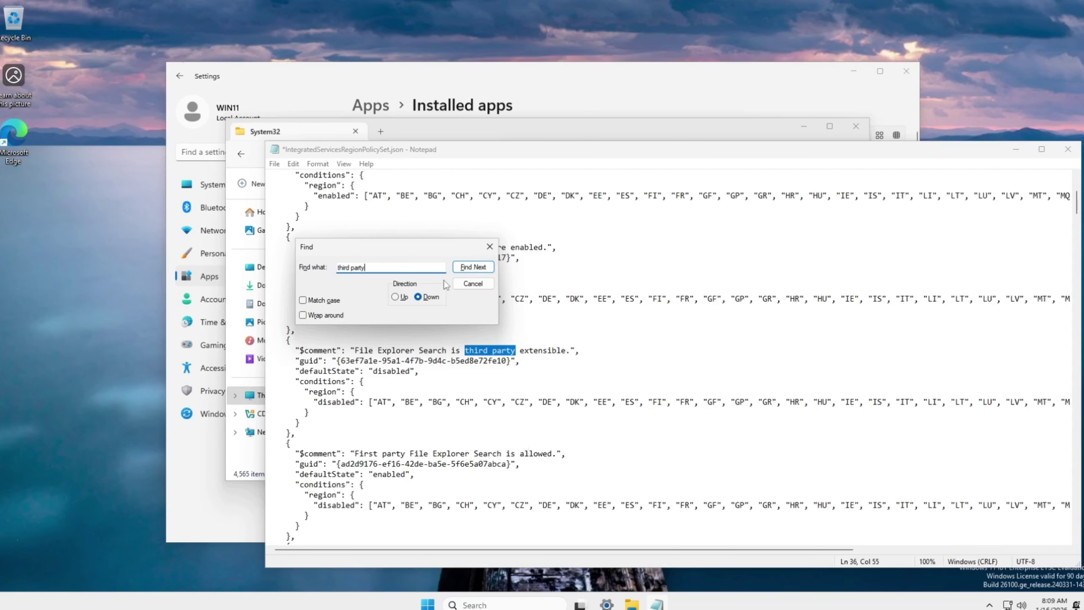
{"action": "key", "text": "Return"}
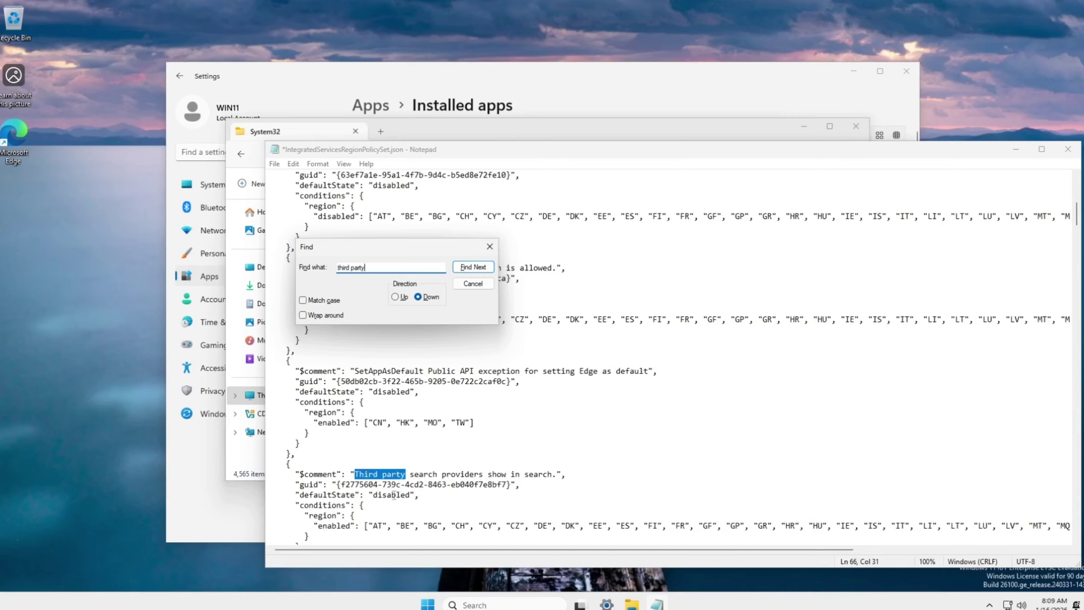
{"action": "left_click_drag", "start_coordinate": [374, 496], "coordinate": [409, 498]}
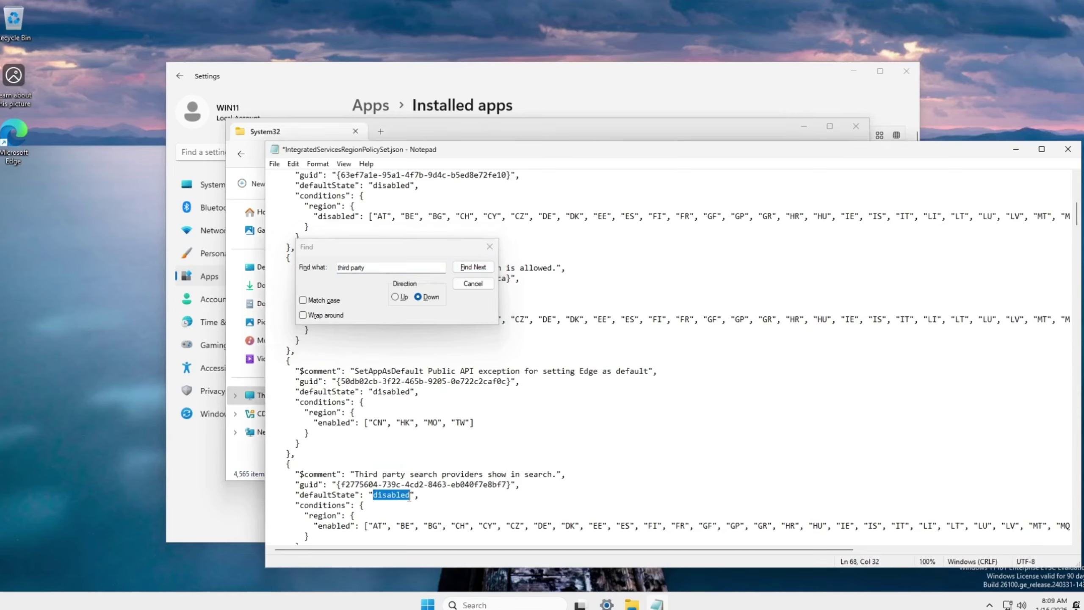
{"action": "type", "text": "enabled"}
{"action": "left_click", "coordinate": [473, 284]}
Save IntegratedServicesRegionPolicySet.json, then close the file and the System32 folder window.
{"action": "left_click", "coordinate": [275, 164]}
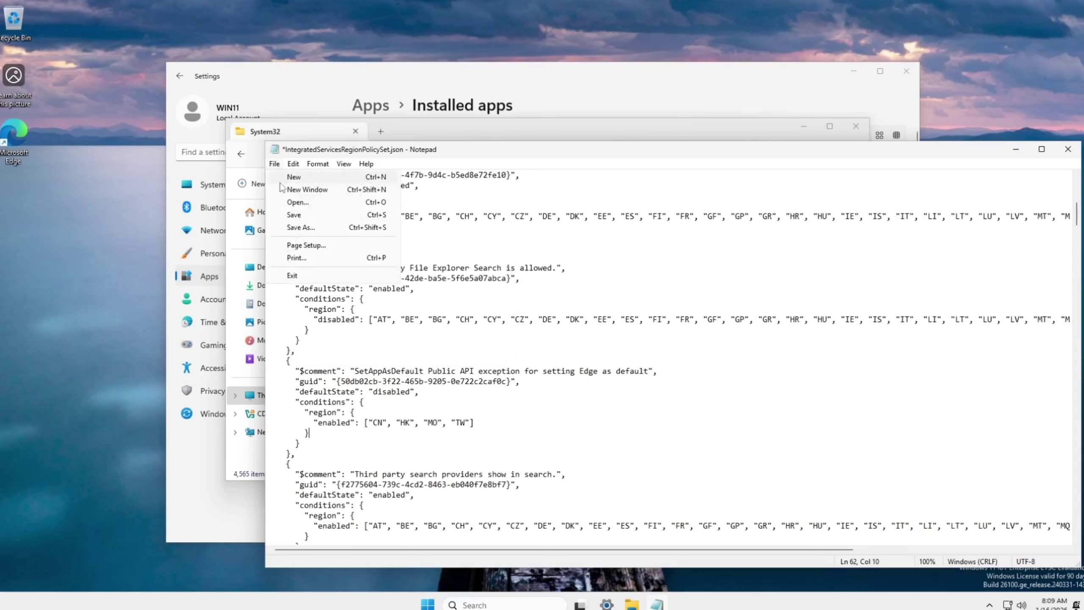
{"action": "left_click", "coordinate": [280, 214]}
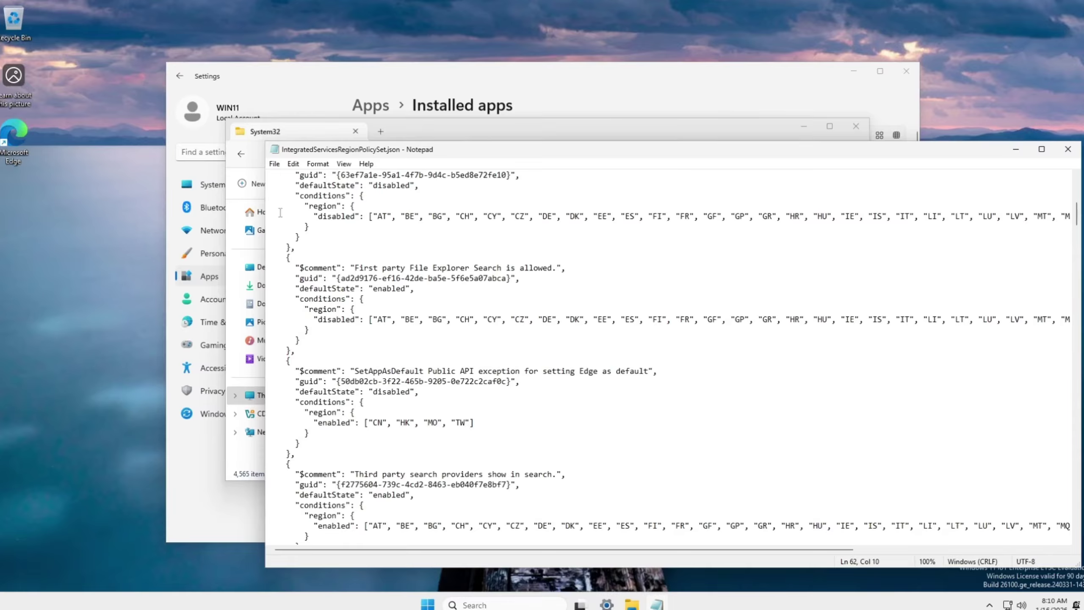
{"action": "left_click_drag", "start_coordinate": [337, 152], "coordinate": [304, 165]}
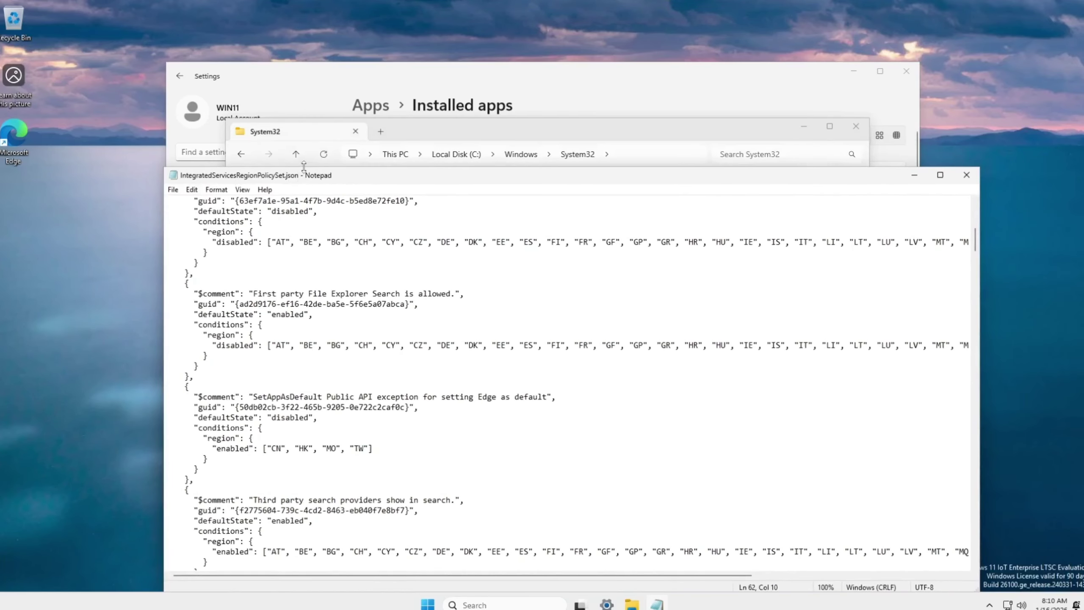
{"action": "left_click", "coordinate": [967, 174]}
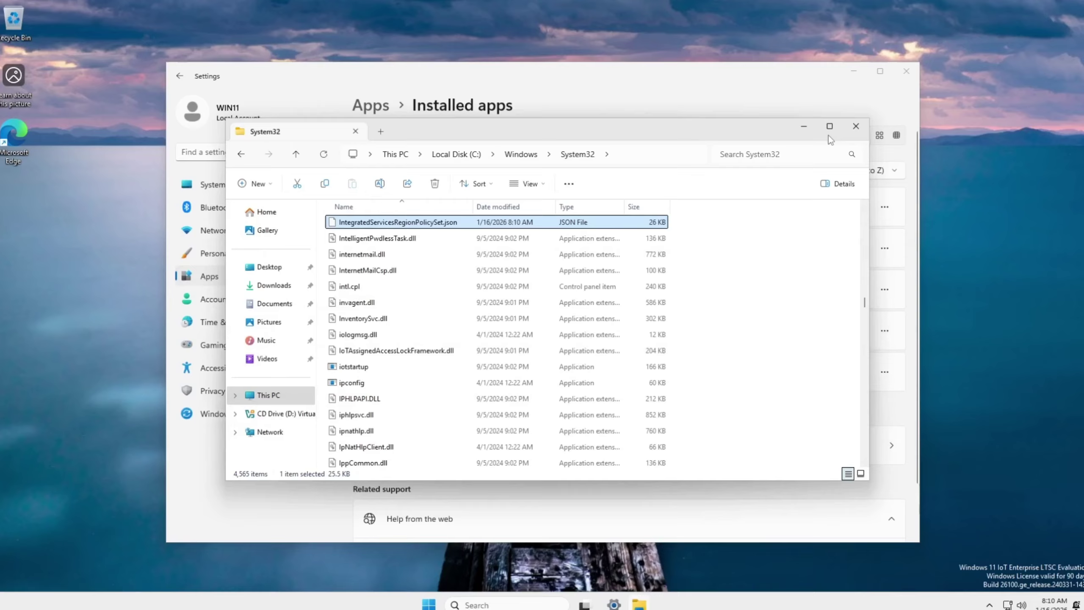
{"action": "left_click", "coordinate": [856, 130]}
Check the options for Microsoft Edge in the installed apps, close Settings and restart the computer.
{"action": "left_click", "coordinate": [884, 208]}
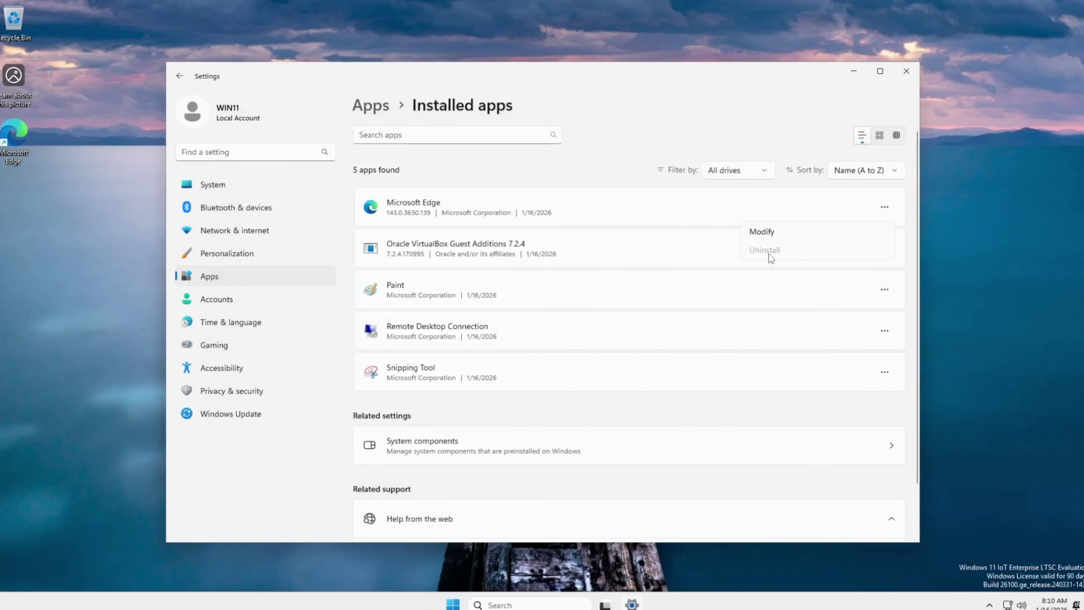
{"action": "left_click", "coordinate": [906, 71]}
{"action": "left_click", "coordinate": [465, 604]}
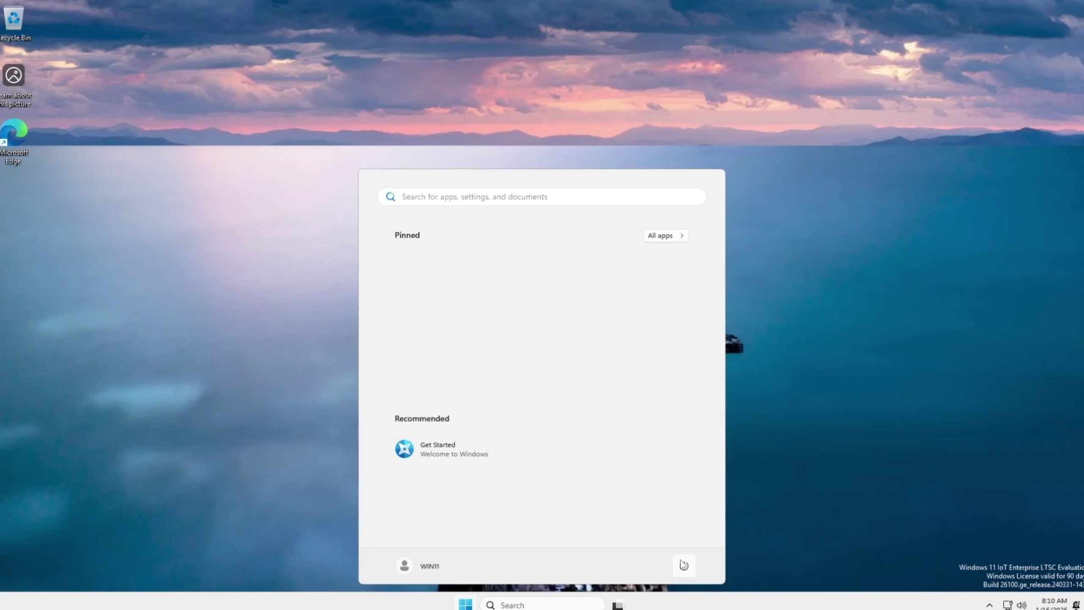
{"action": "left_click", "coordinate": [684, 565]}
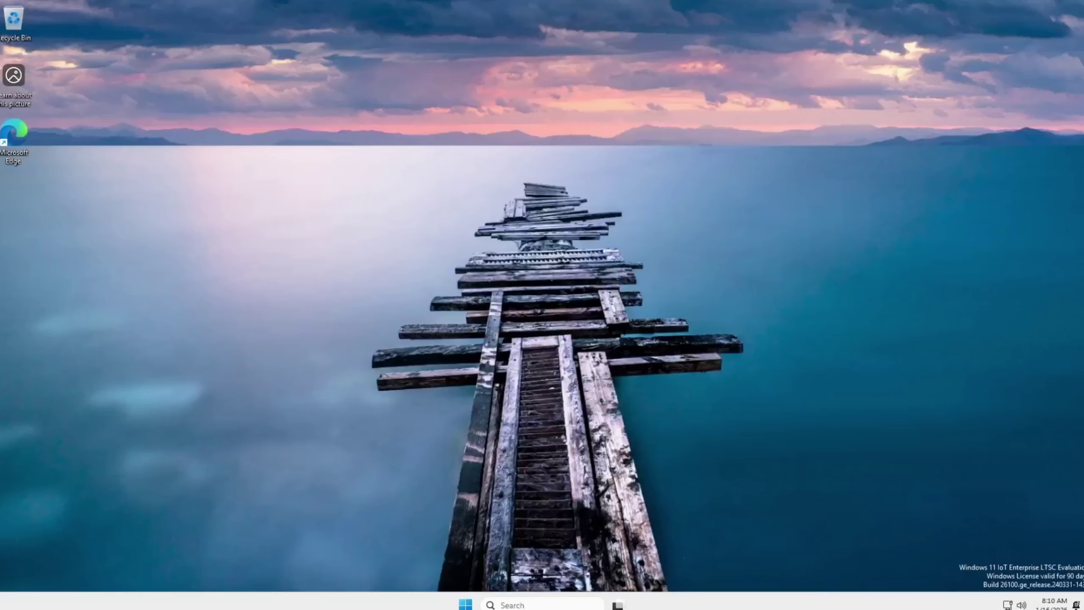
Open the list of installed apps in Windows Settings.
{"action": "left_click", "coordinate": [466, 604]}
{"action": "right_click", "coordinate": [466, 604]}
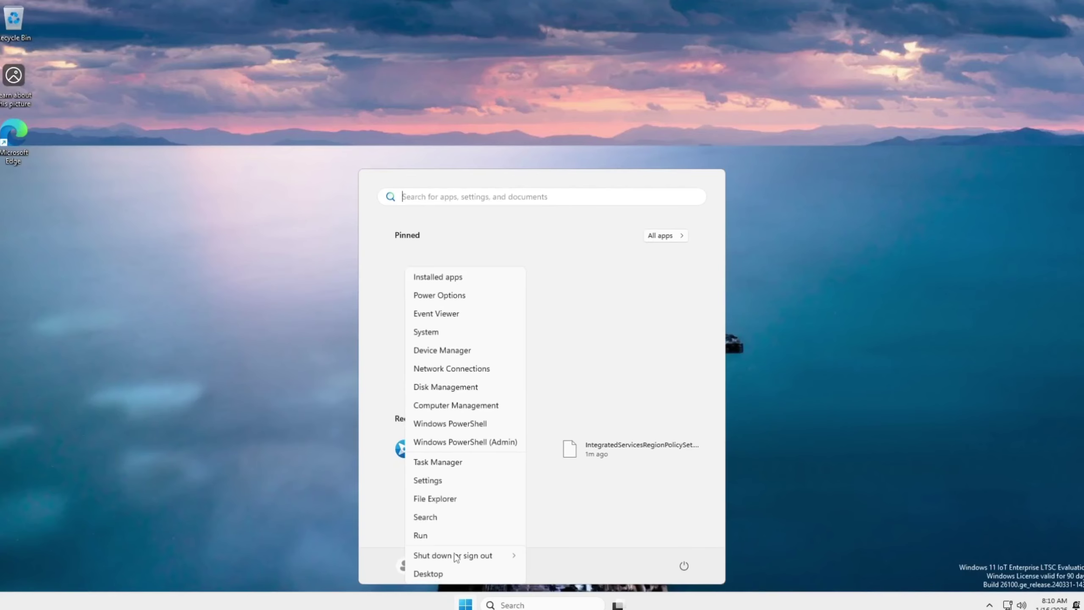
{"action": "left_click", "coordinate": [451, 480]}
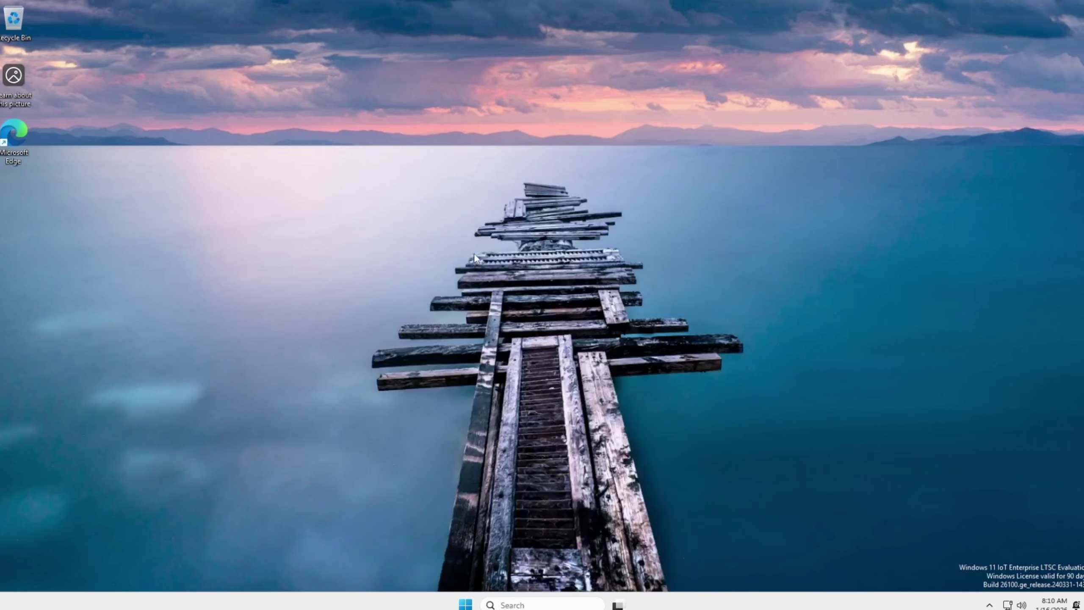
{"action": "left_click", "coordinate": [228, 277]}
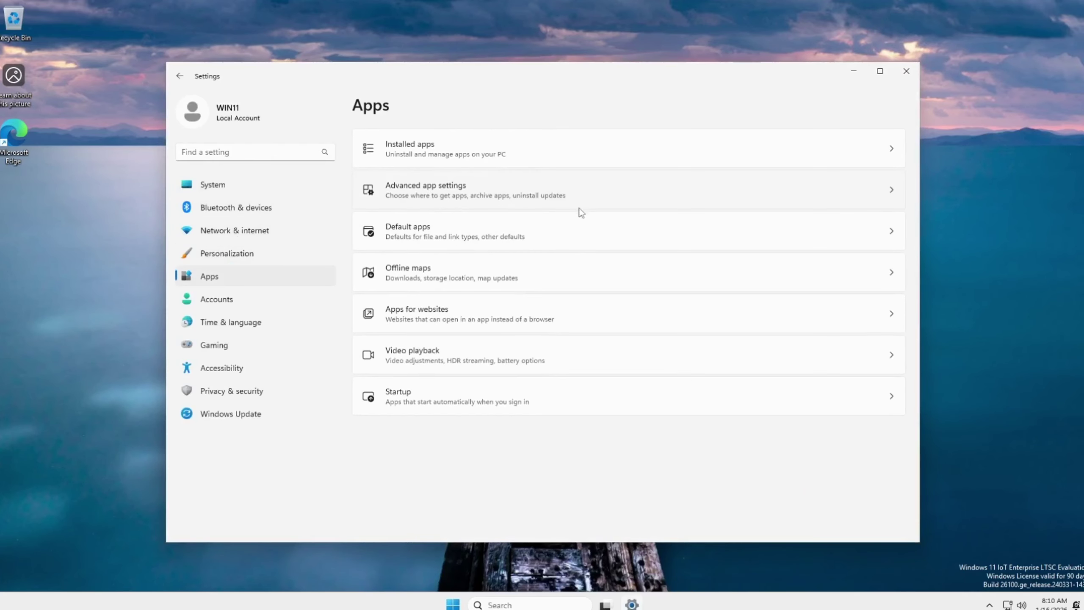
{"action": "left_click", "coordinate": [603, 167]}
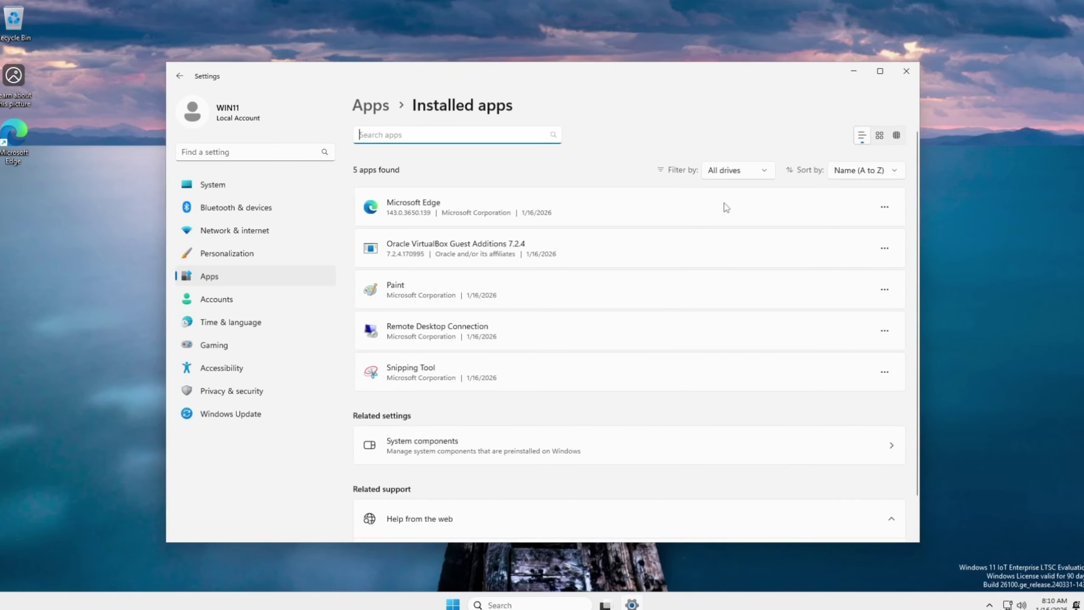
Start uninstalling Microsoft Edge from the installed apps and allow it to make changes to the device.
{"action": "left_click", "coordinate": [887, 208]}
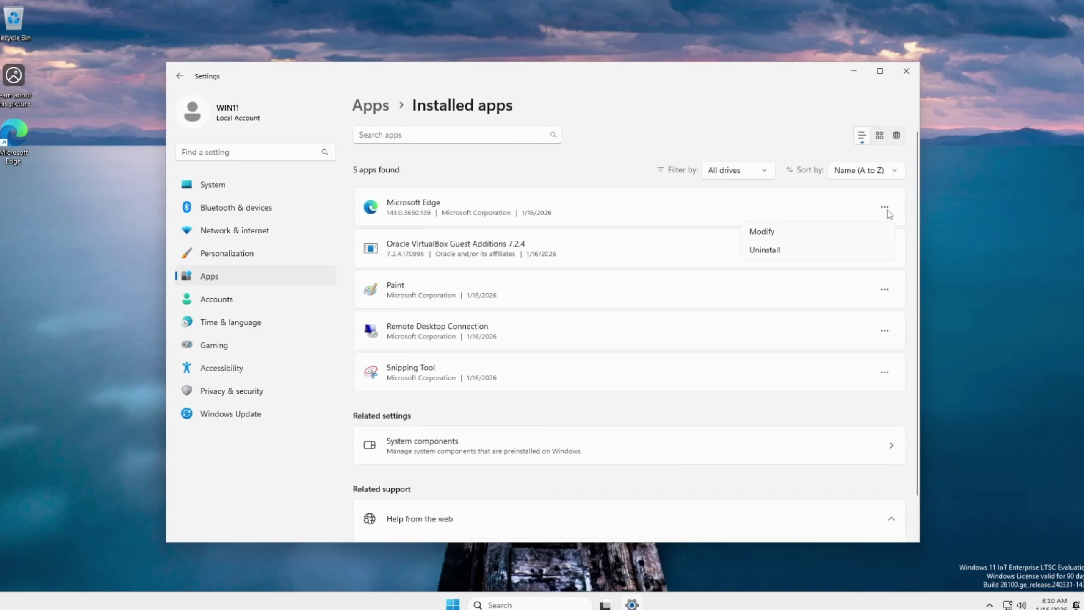
{"action": "left_click", "coordinate": [776, 252]}
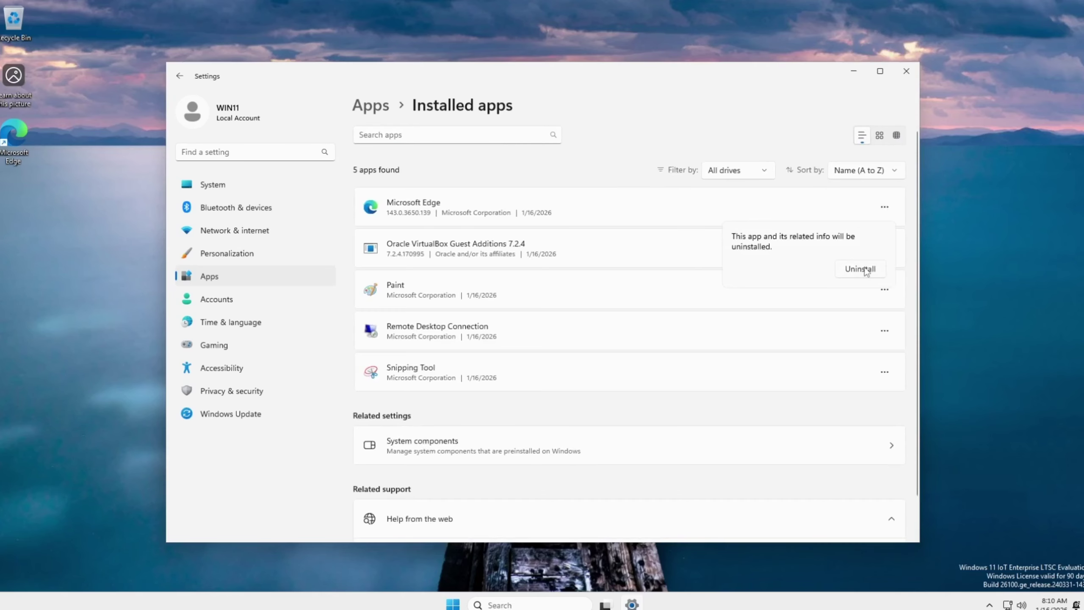
{"action": "left_click", "coordinate": [862, 269]}
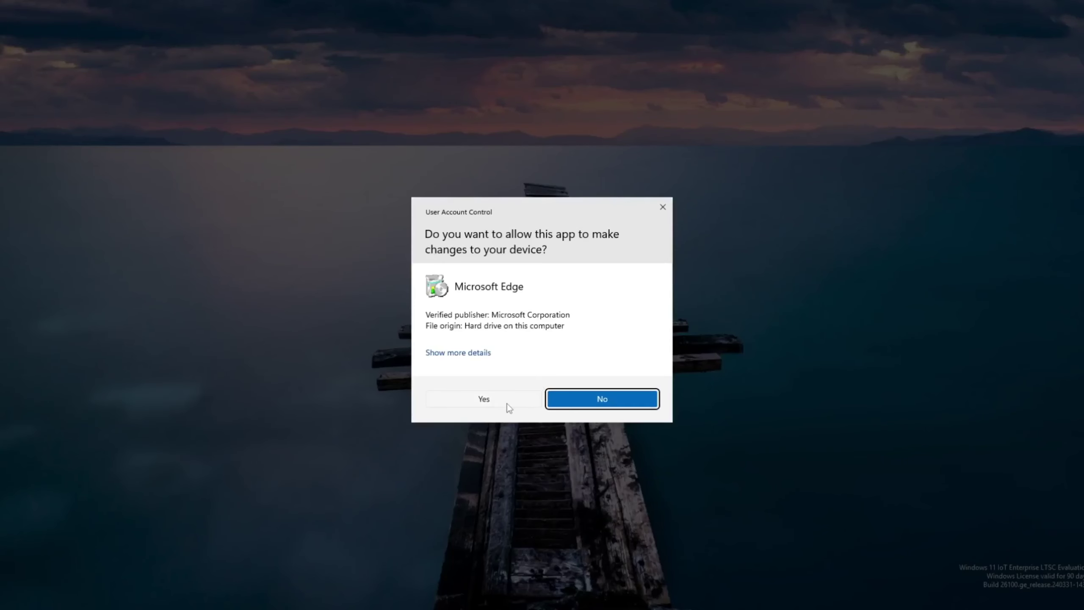
{"action": "left_click", "coordinate": [507, 403]}
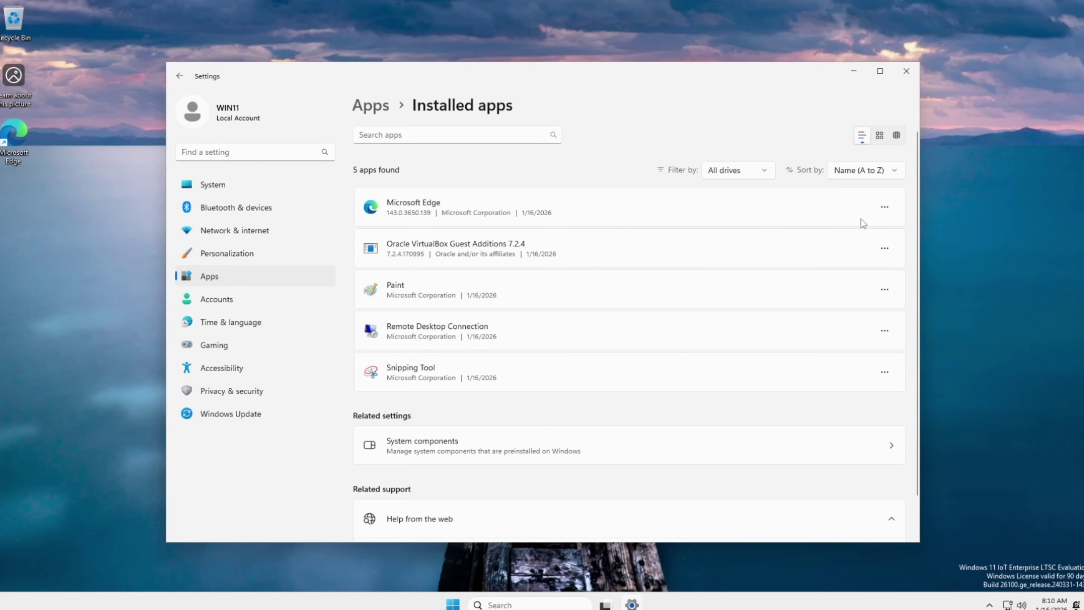
{"action": "left_click", "coordinate": [884, 206]}
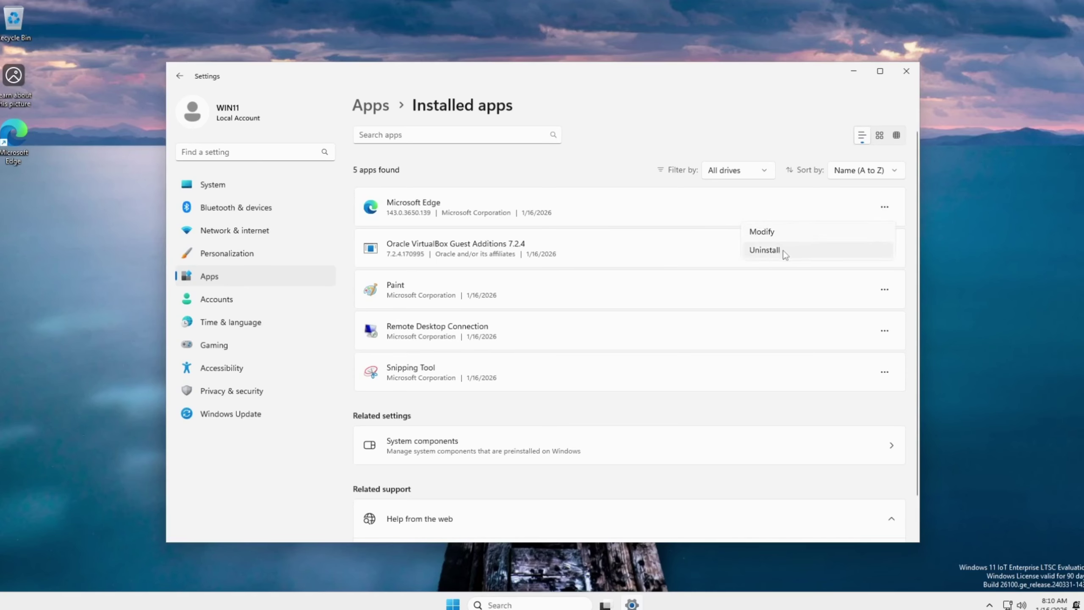
{"action": "right_click", "coordinate": [993, 238]}
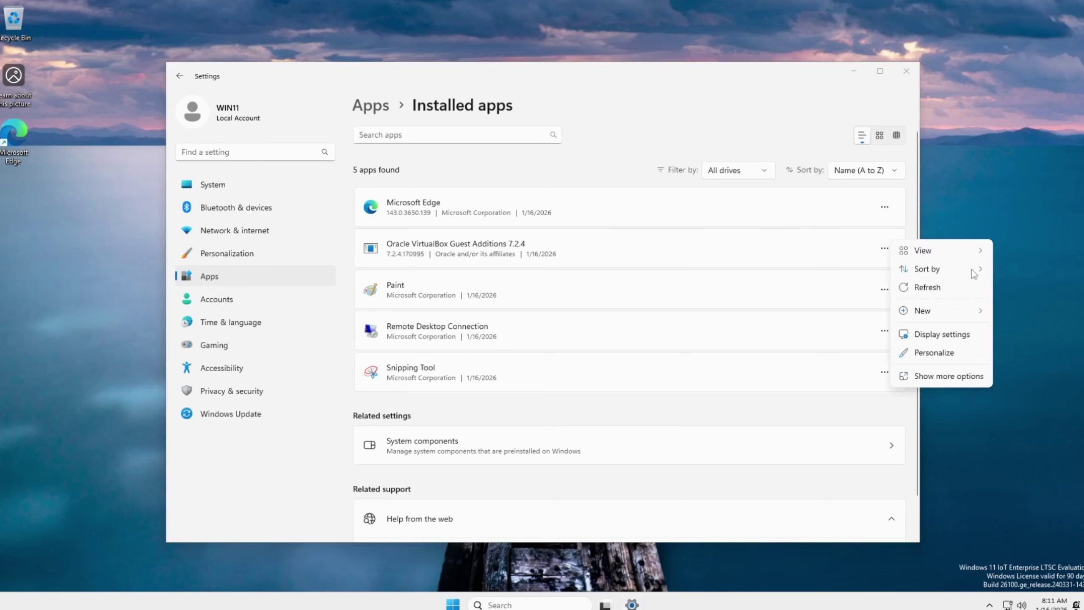
{"action": "left_click", "coordinate": [951, 292]}
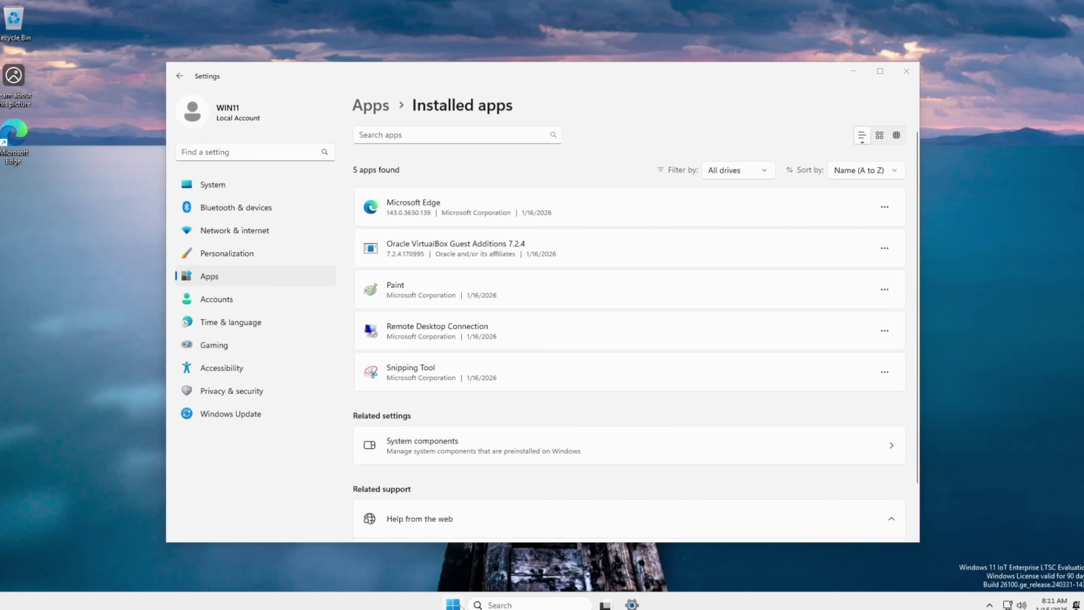
Close Settings and confirm the removal of Microsoft Edge in its uninstall dialog.
{"action": "left_click", "coordinate": [906, 70]}
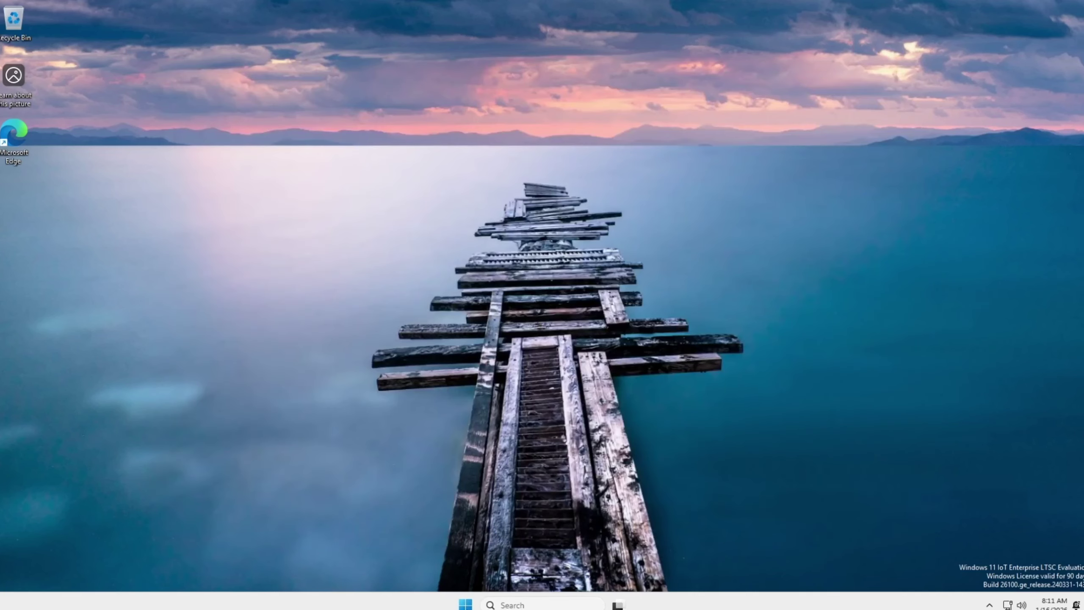
{"action": "key", "text": "super"}
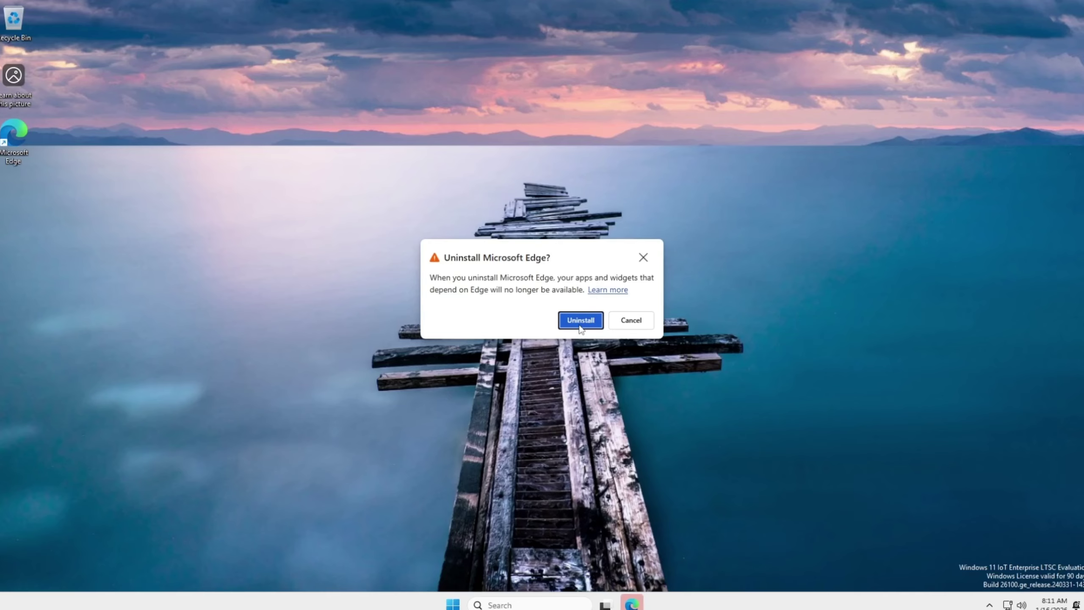
{"action": "left_click", "coordinate": [580, 327]}
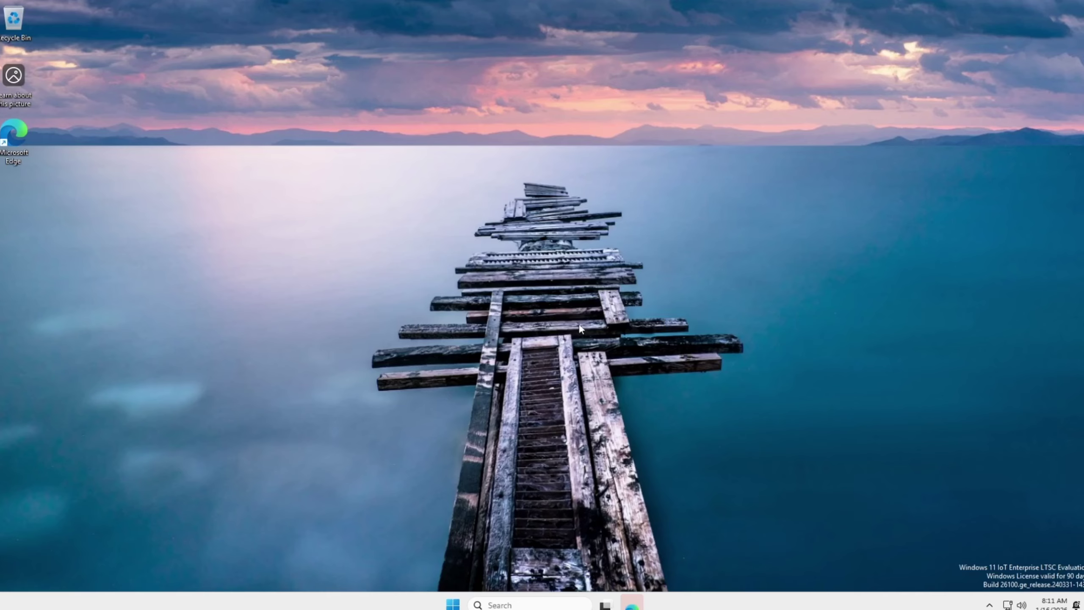
{"action": "right_click", "coordinate": [583, 295]}
{"action": "key", "text": "Escape"}
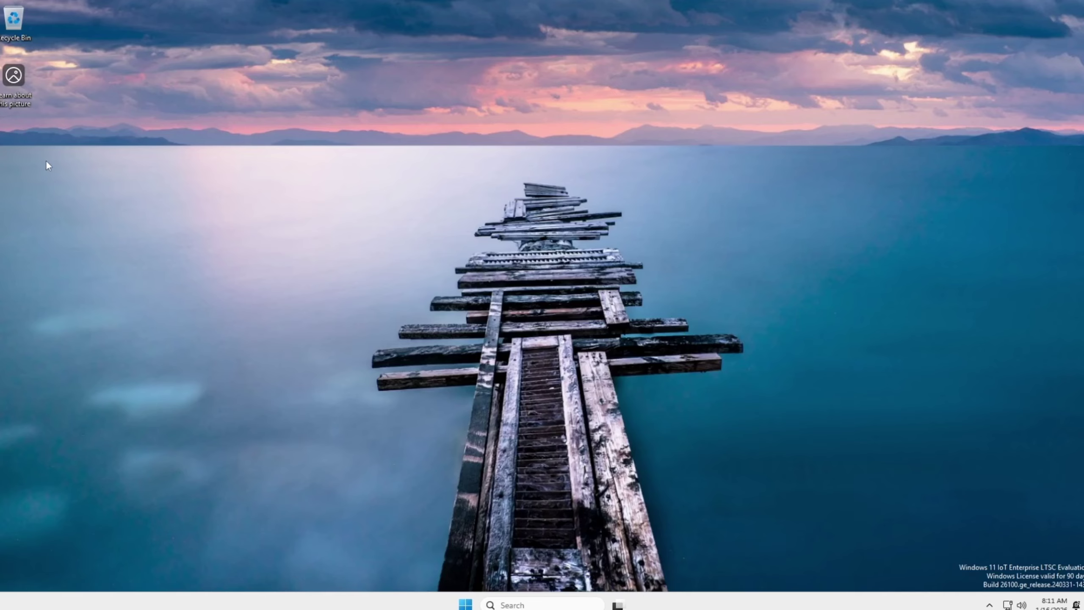
Search Windows for "edge" to check for remaining Microsoft Edge entries, and dismiss the results.
{"action": "left_click", "coordinate": [465, 604]}
{"action": "type", "text": "e"}
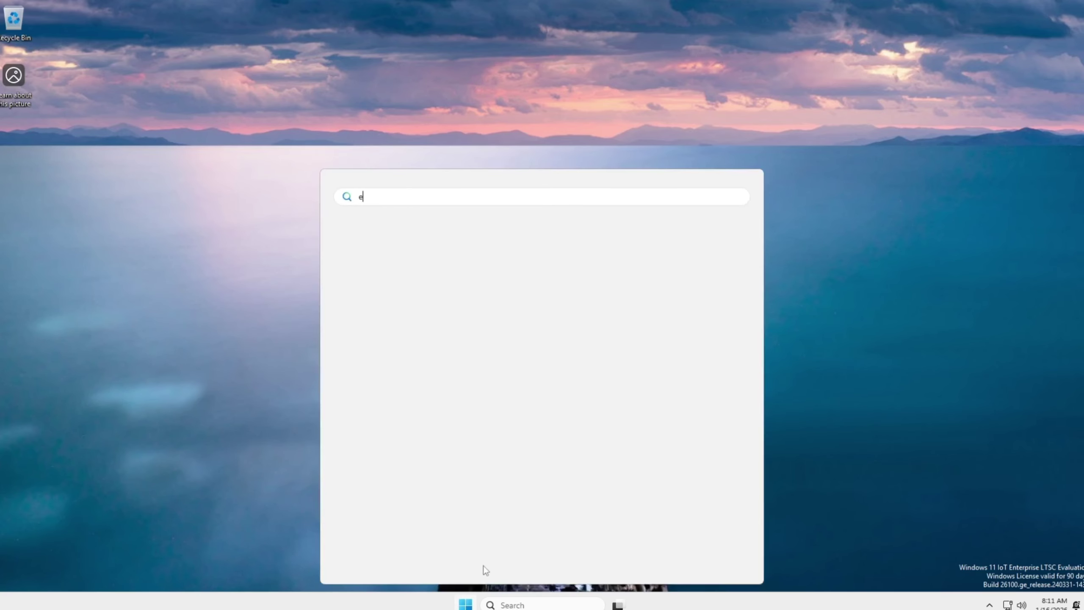
{"action": "type", "text": "dge"}
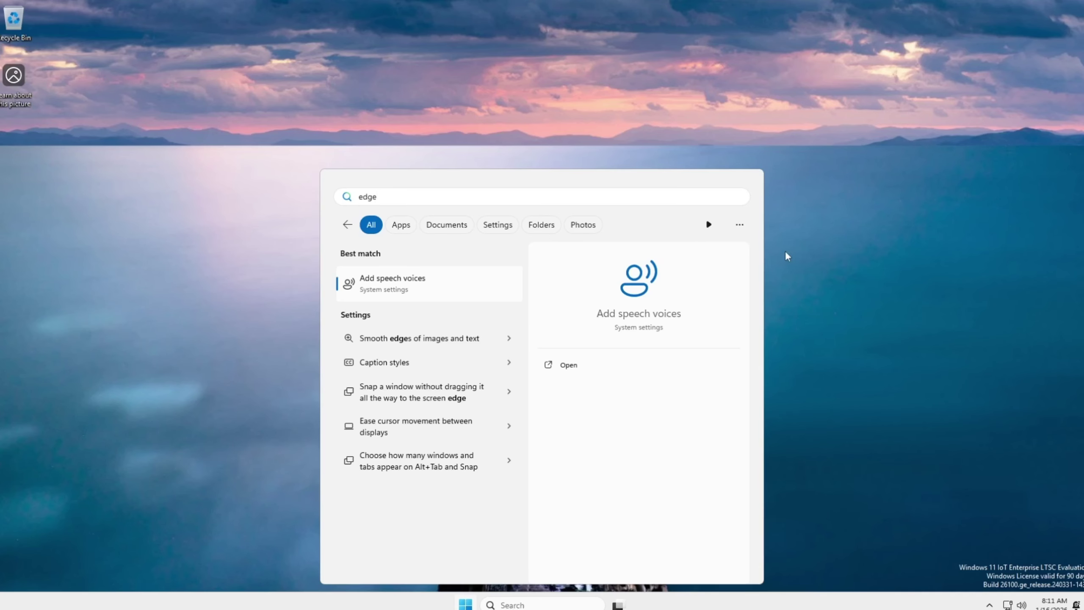
{"action": "left_click", "coordinate": [818, 260]}
{"action": "right_click", "coordinate": [723, 217]}
{"action": "left_click", "coordinate": [760, 266]}
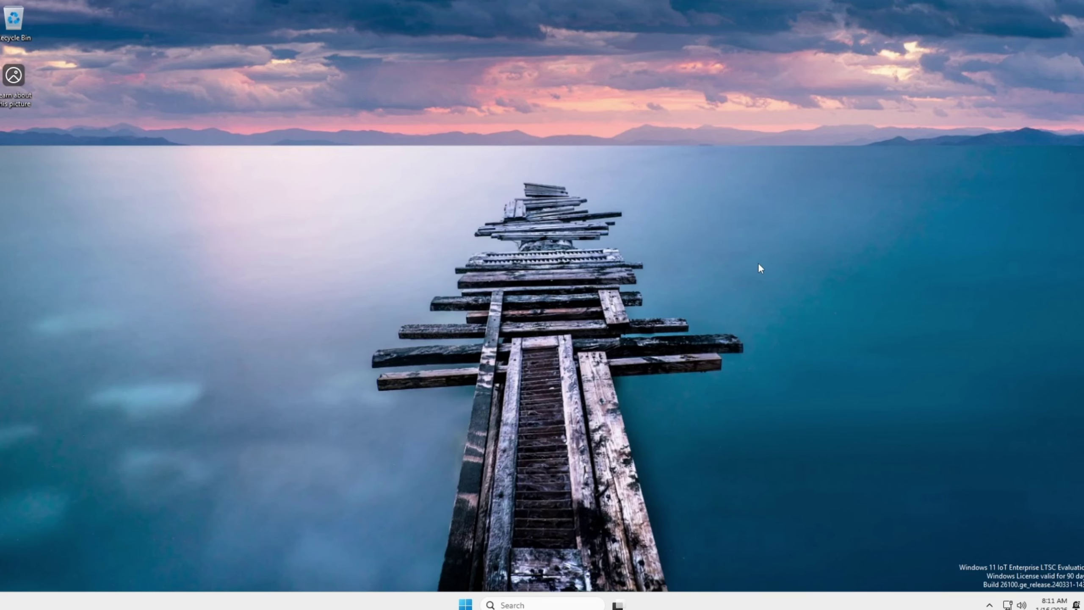
Search Windows for "microsoft" to check for remaining Microsoft Edge entries, and dismiss the results.
{"action": "right_click", "coordinate": [634, 237]}
{"action": "left_click", "coordinate": [673, 280]}
{"action": "left_click", "coordinate": [475, 603]}
{"action": "type", "text": "micr"}
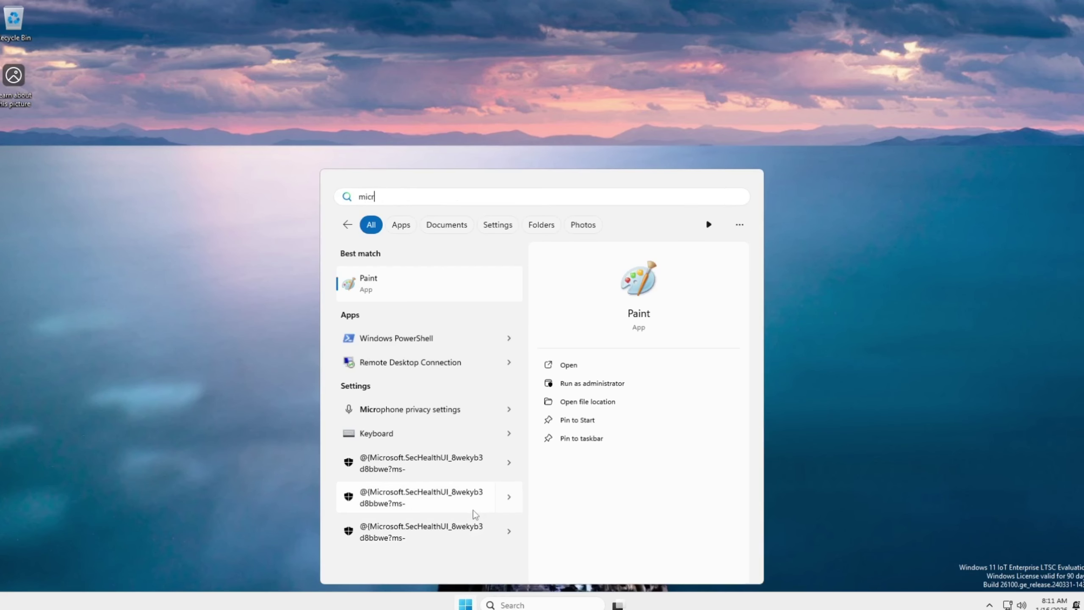
{"action": "type", "text": "os"}
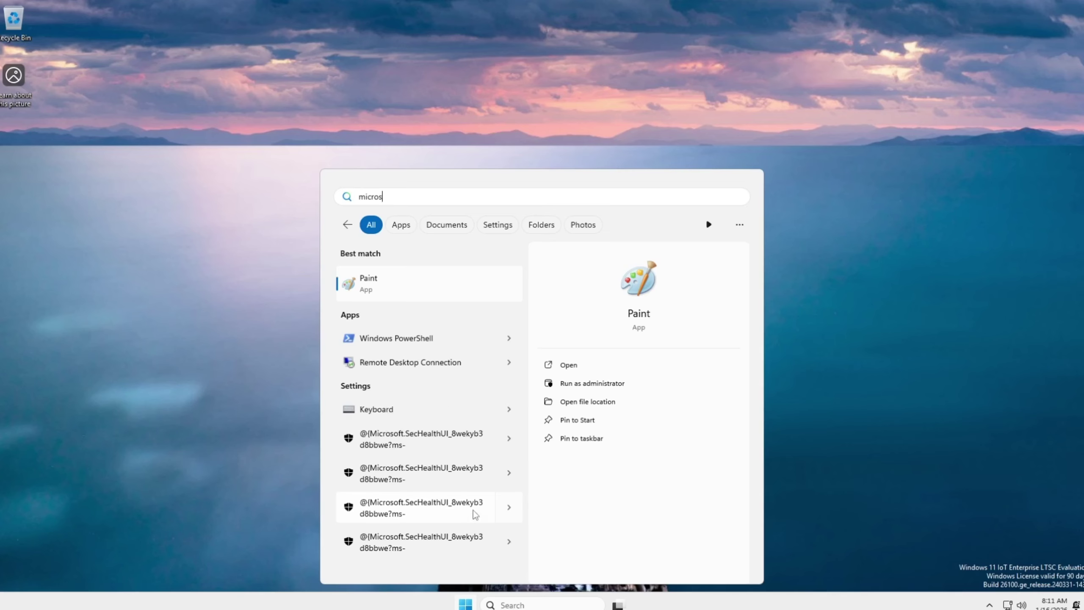
{"action": "type", "text": "oft"}
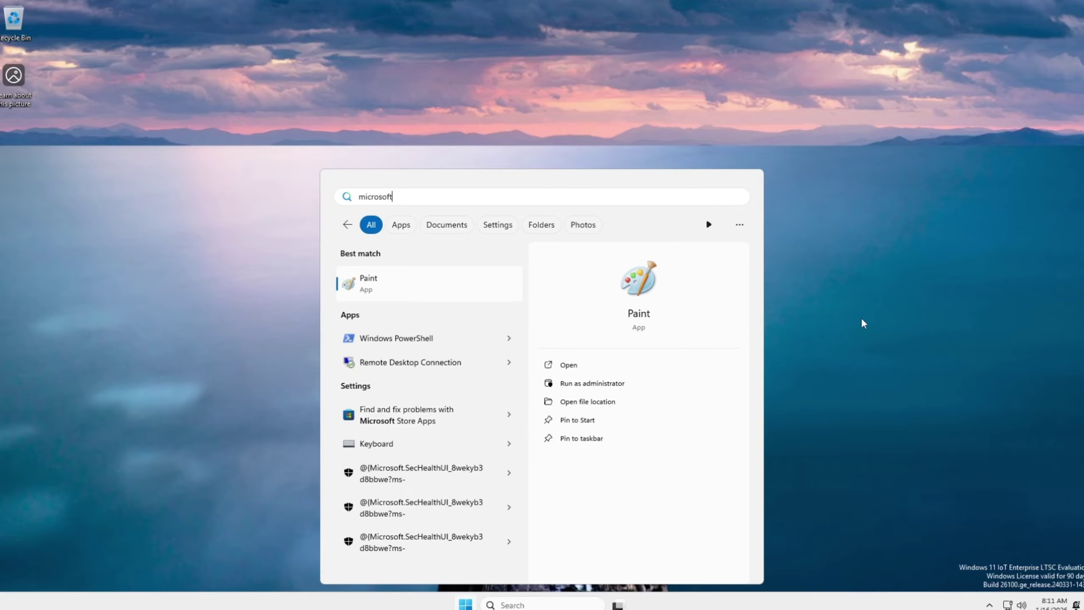
{"action": "left_click", "coordinate": [861, 318]}
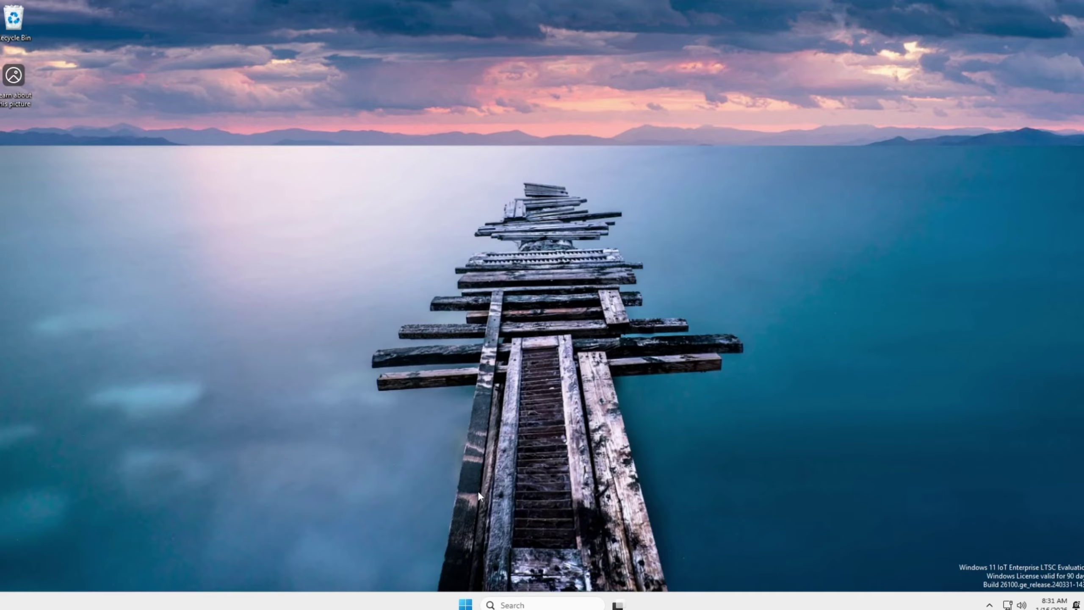
Open Command Prompt as administrator, allow it to make changes, and reposition its window with larger text.
{"action": "key", "text": "super"}
{"action": "type", "text": "cmd"}
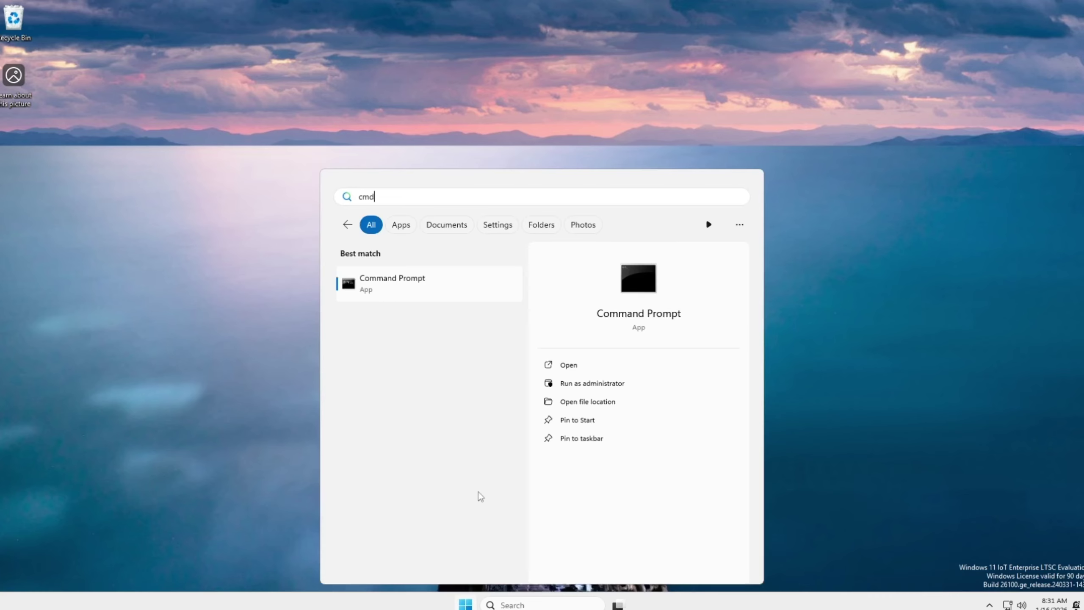
{"action": "left_click", "coordinate": [590, 385]}
{"action": "left_click", "coordinate": [500, 400]}
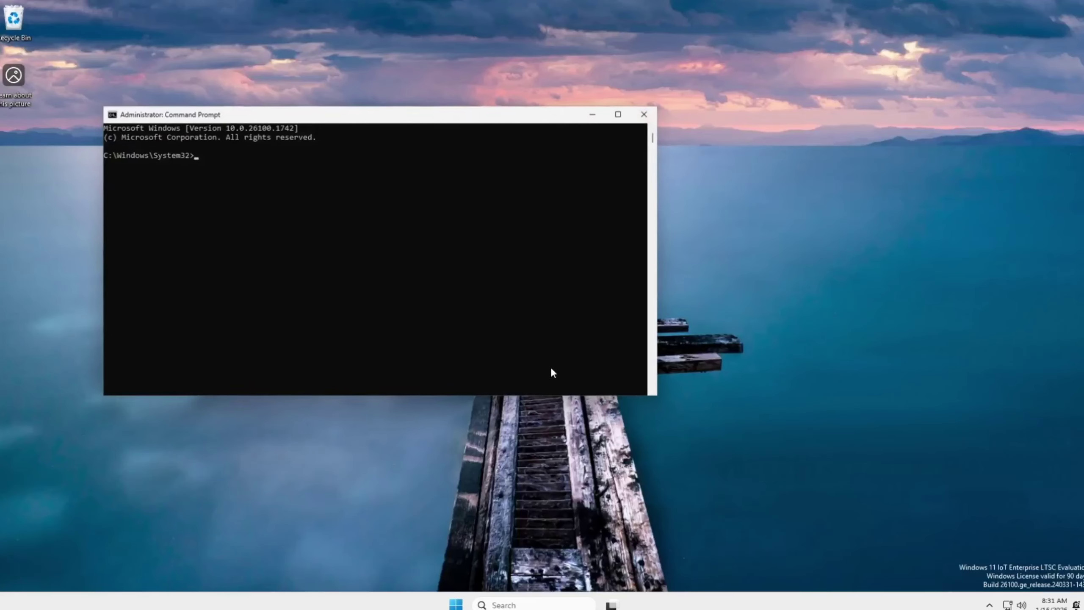
{"action": "left_click_drag", "start_coordinate": [332, 119], "coordinate": [470, 188]}
{"action": "scroll", "coordinate": [505, 235], "scroll_direction": "up", "scroll_amount": 1, "text": "ctrl"}
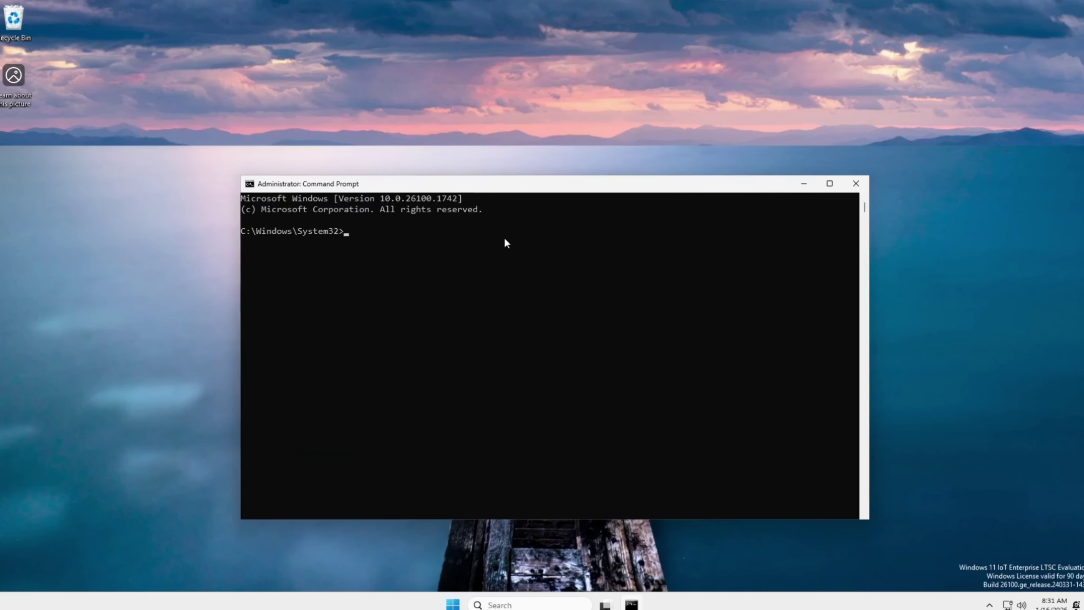
{"action": "scroll", "coordinate": [494, 270], "scroll_direction": "up", "scroll_amount": 2, "text": "ctrl"}
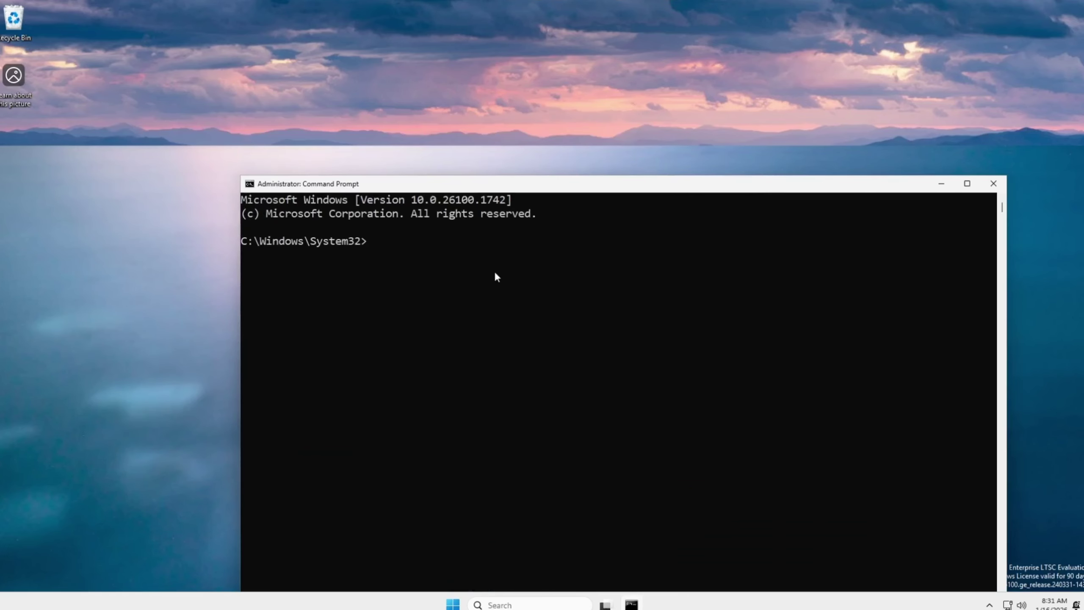
Install the Brave browser by running "winget install brave.brave --source winget" and slightly reduce the console text size.
{"action": "type", "text": "winget install brave"}
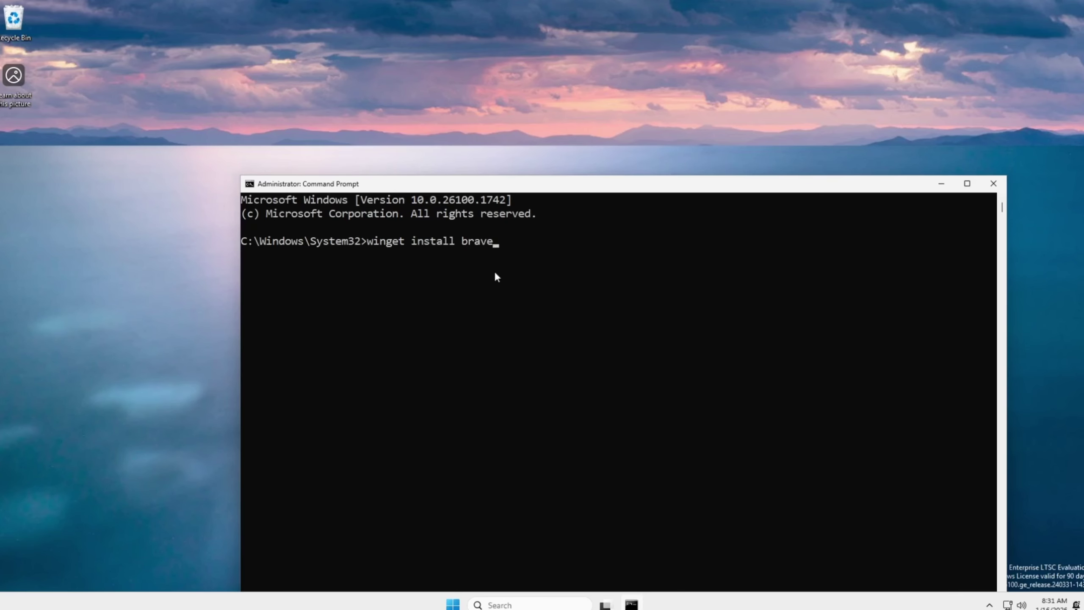
{"action": "type", "text": ".brave --"}
{"action": "type", "text": "source"}
{"action": "type", "text": " winget"}
{"action": "key", "text": "Return"}
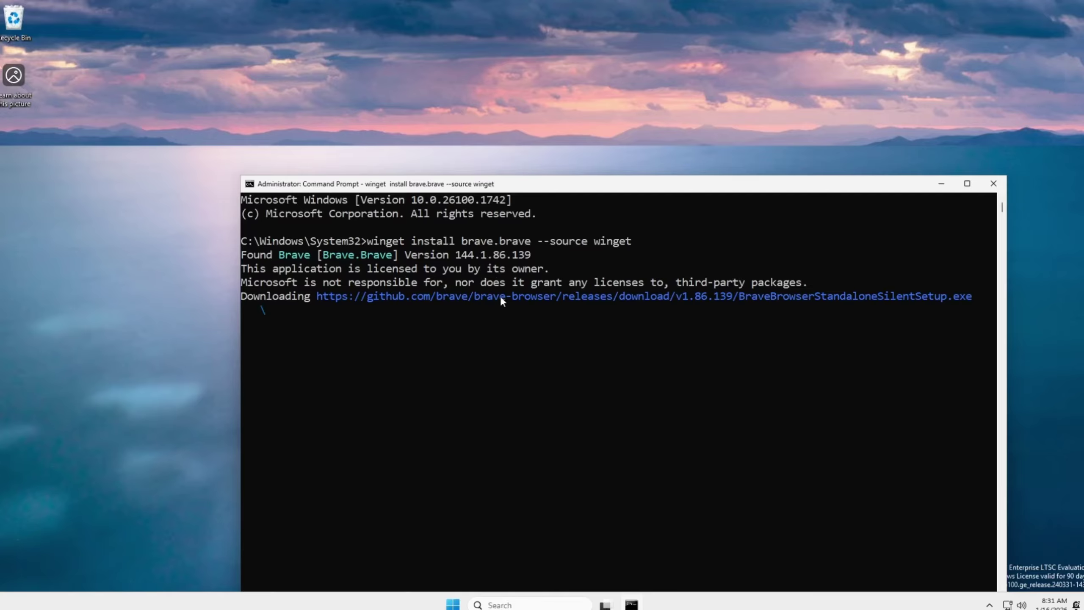
{"action": "scroll", "coordinate": [503, 317], "scroll_direction": "down", "scroll_amount": 1}
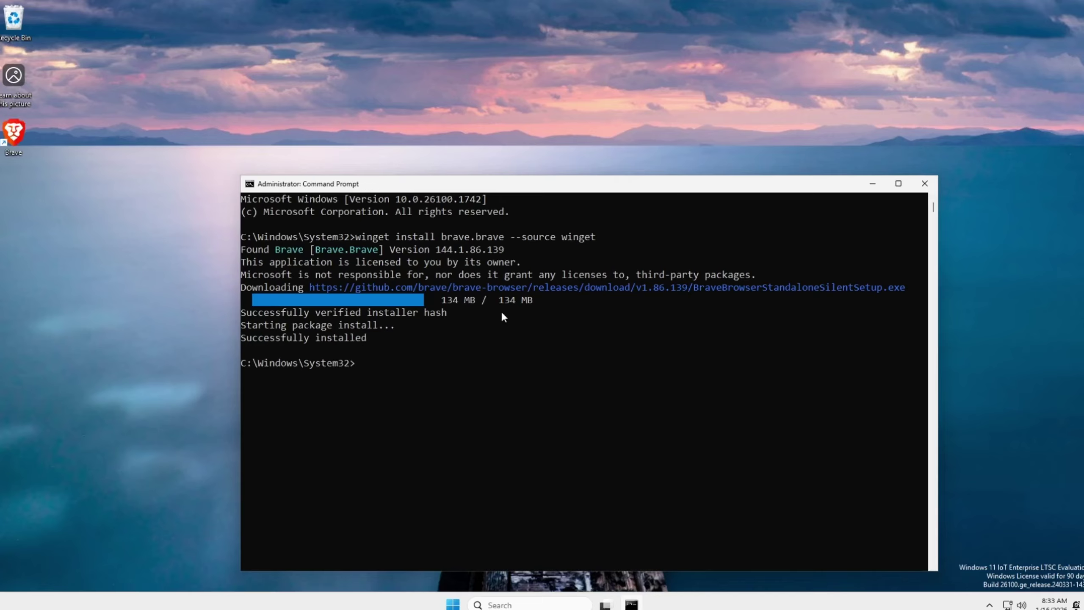
Launch Brave from its desktop shortcut to check that it opens, and close the browser window.
{"action": "left_click", "coordinate": [6, 140]}
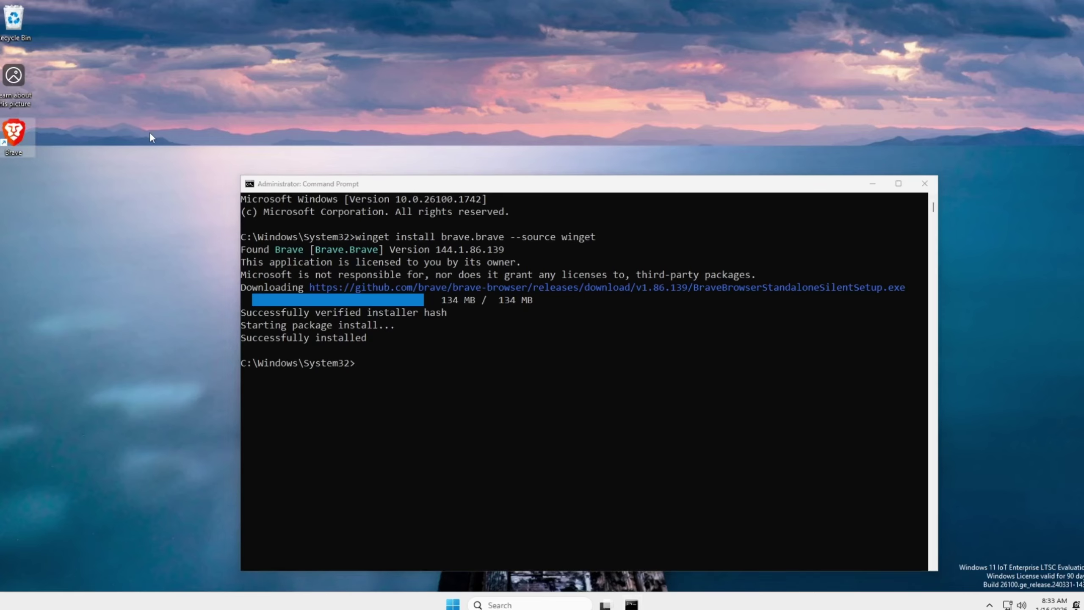
{"action": "double_click", "coordinate": [14, 136]}
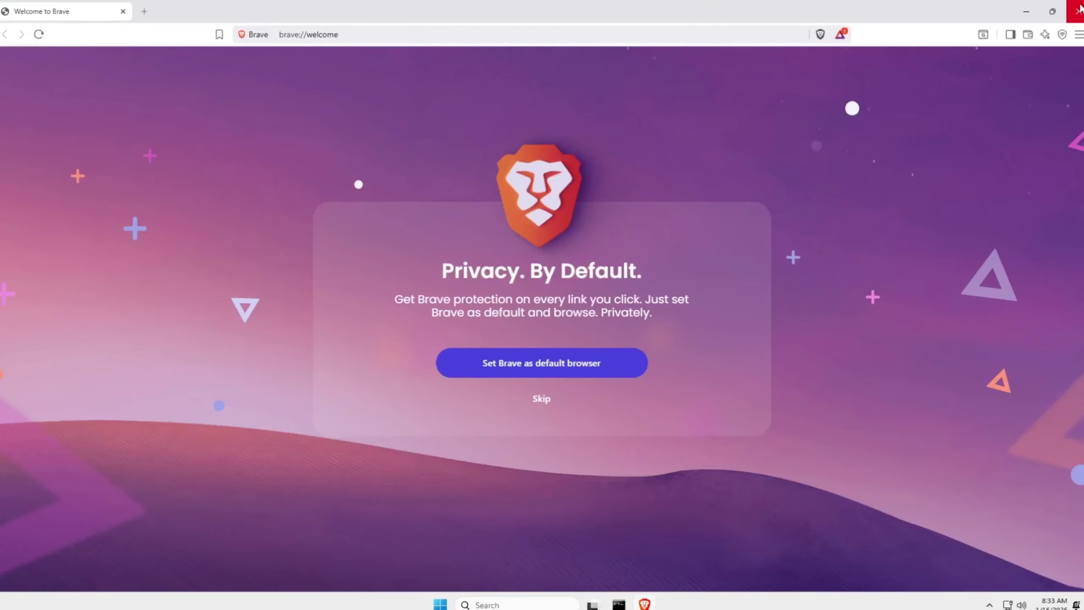
{"action": "left_click", "coordinate": [1075, 8]}
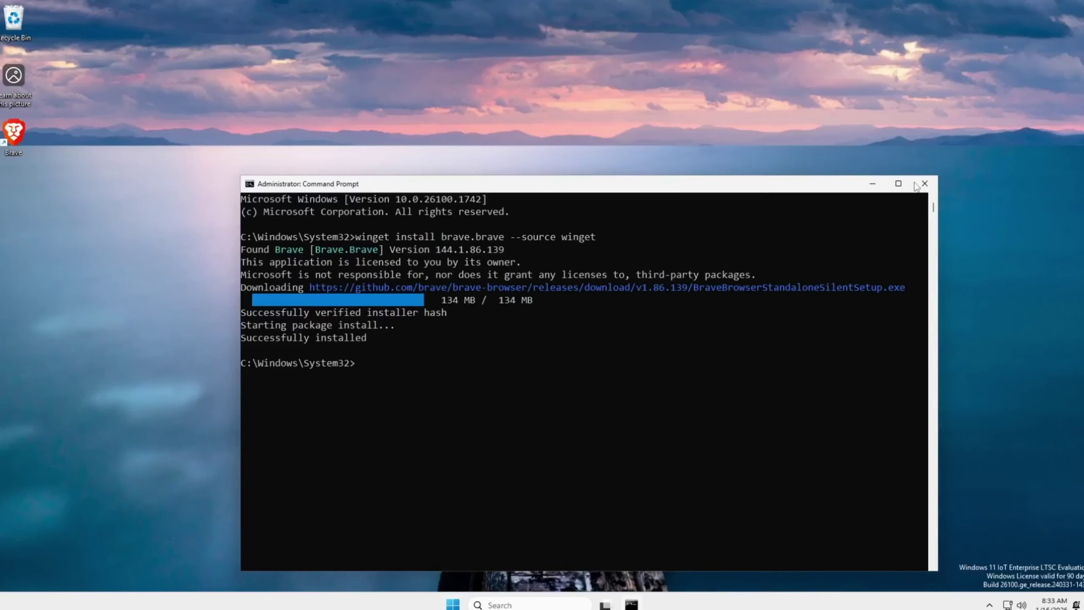